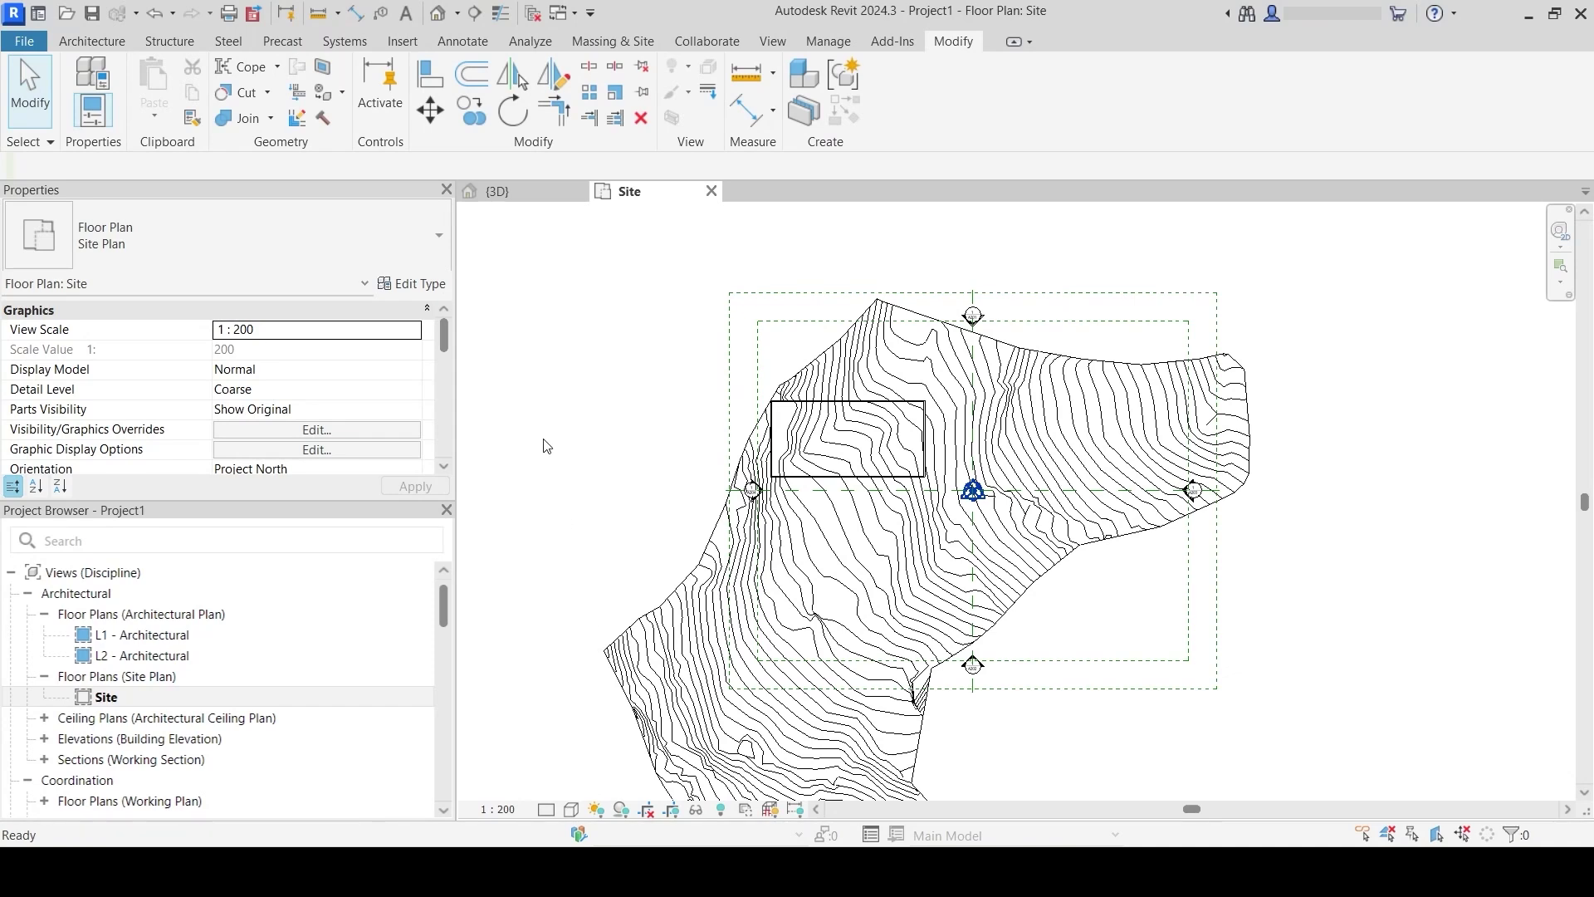
# - Switch to the default 3D view showing the contoured terrain and the building box
pyautogui.click(437, 14)
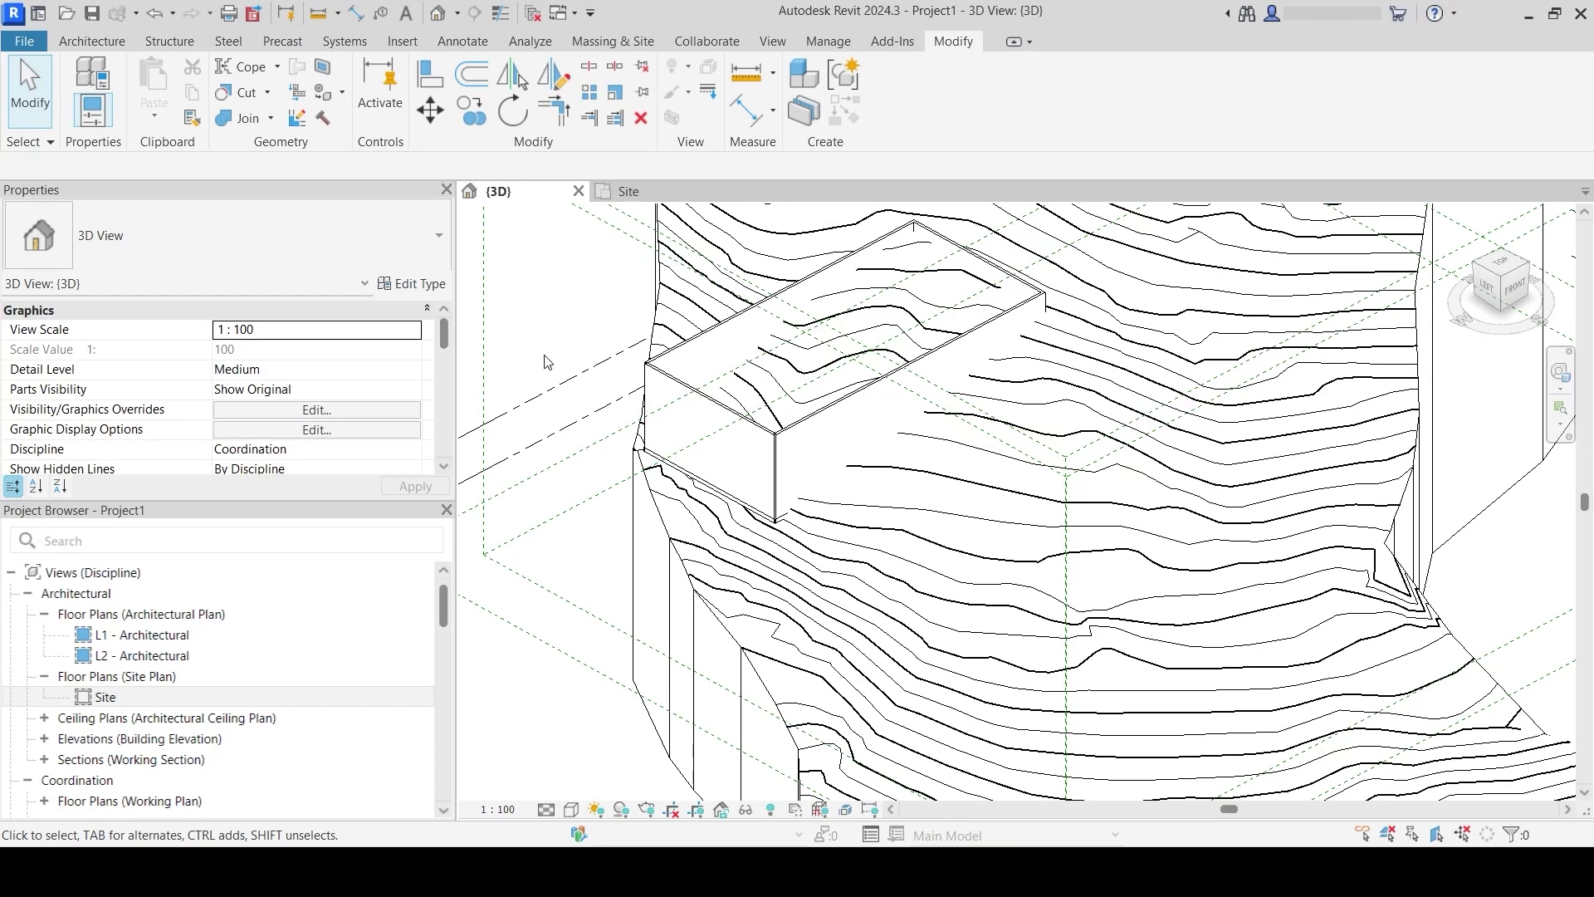
# - Look through the Architecture Component menu for the Model In-Place option
pyautogui.click(83, 40)
pyautogui.click(249, 108)
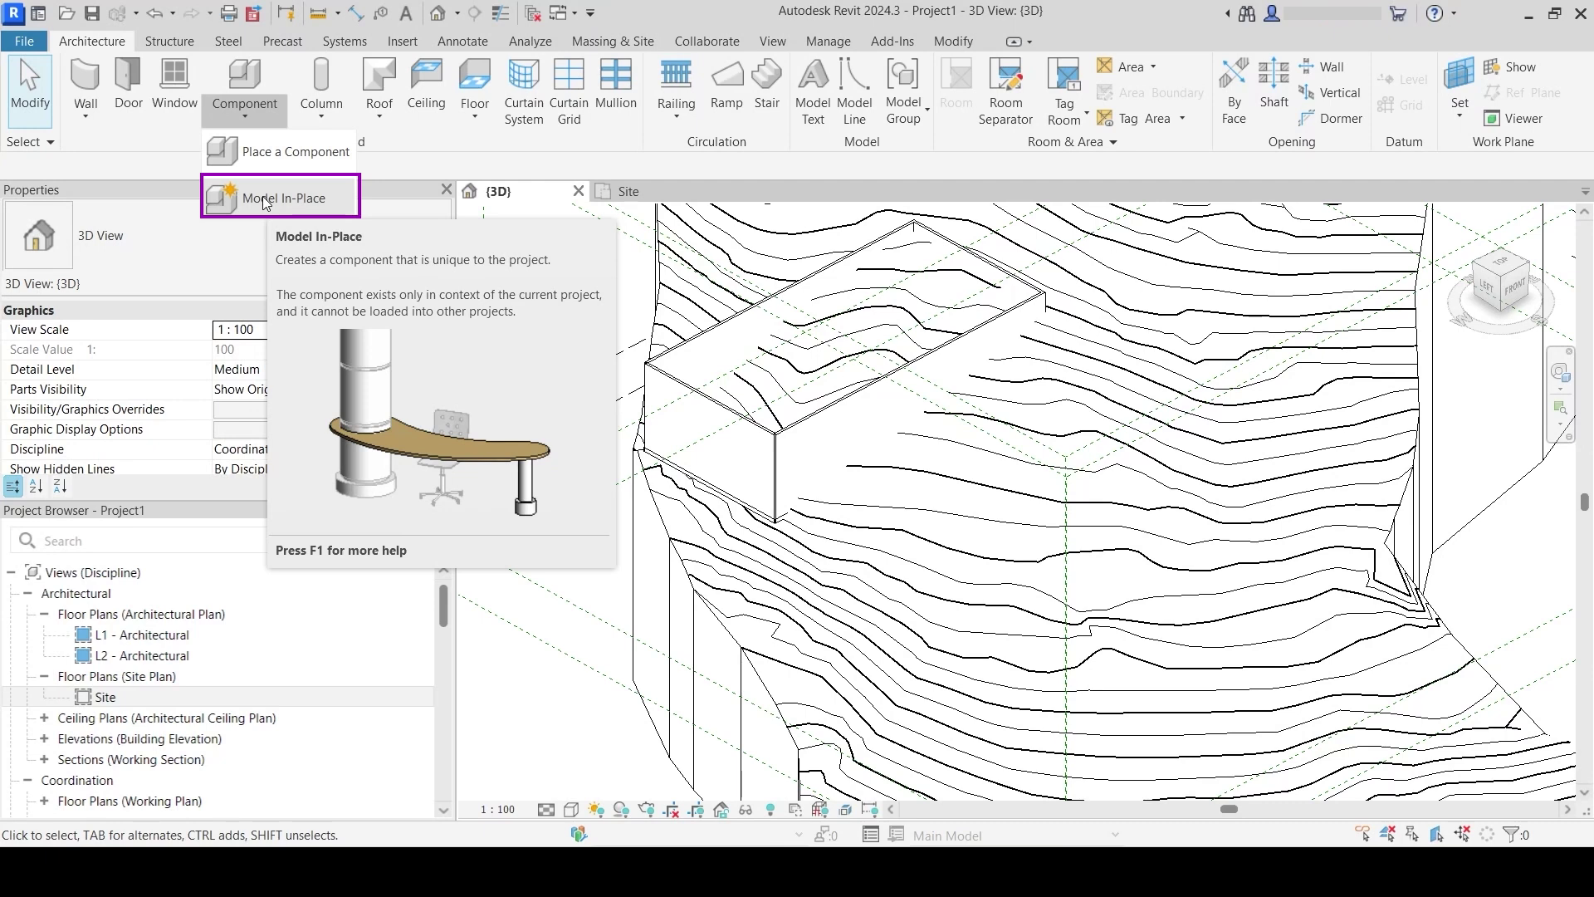
# - On the Site plan, draw a building section line from left to right across the building
pyautogui.click(642, 194)
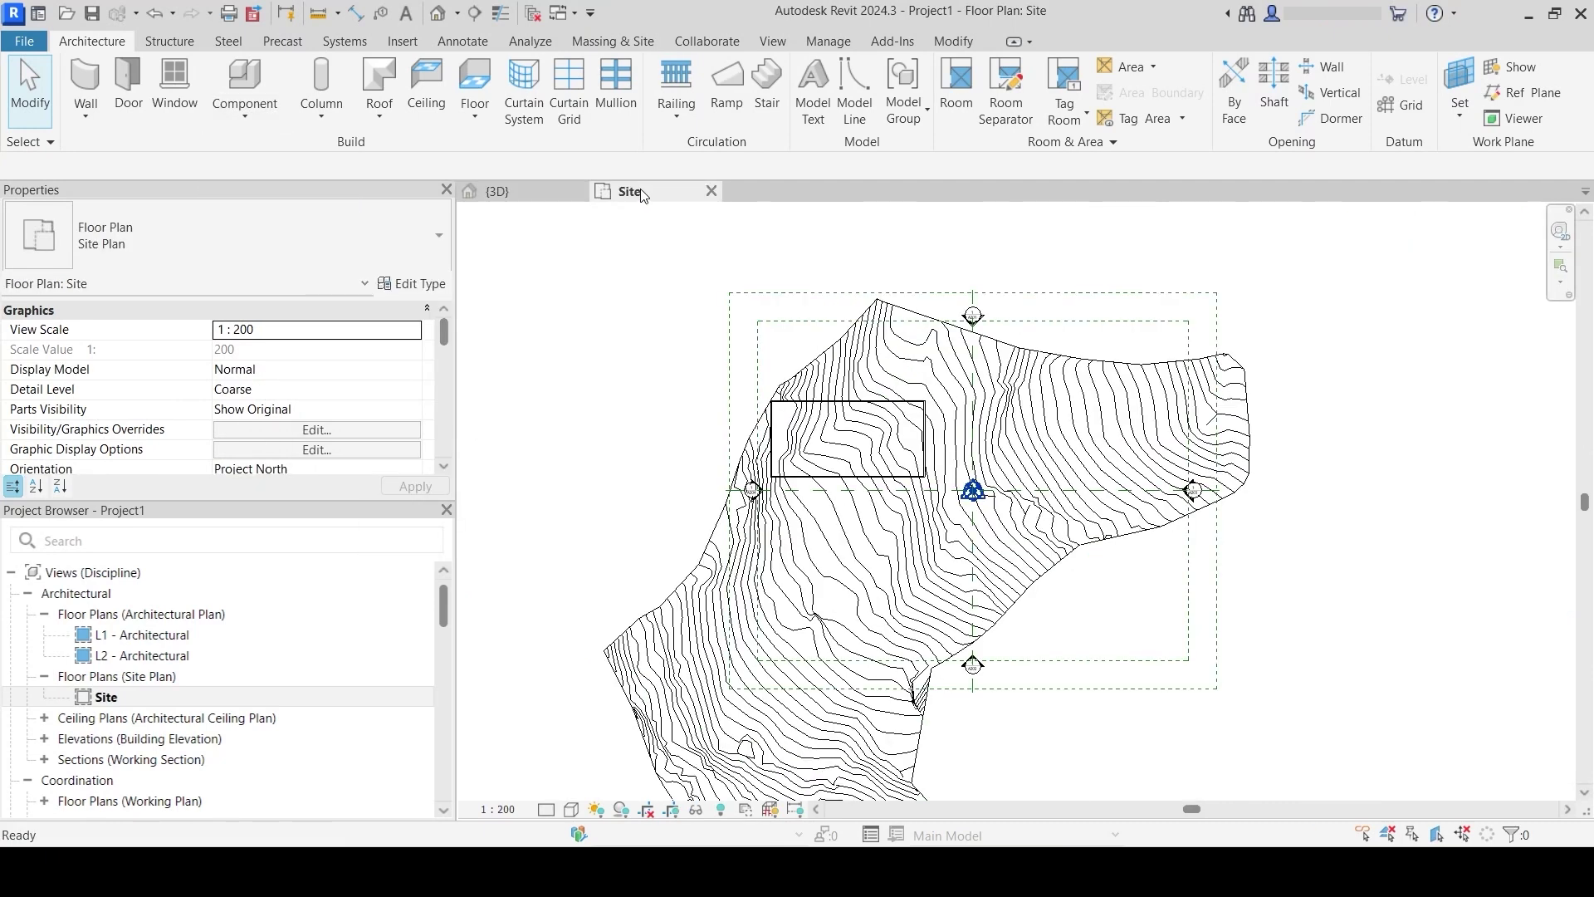
pyautogui.scroll(2, 826, 448)
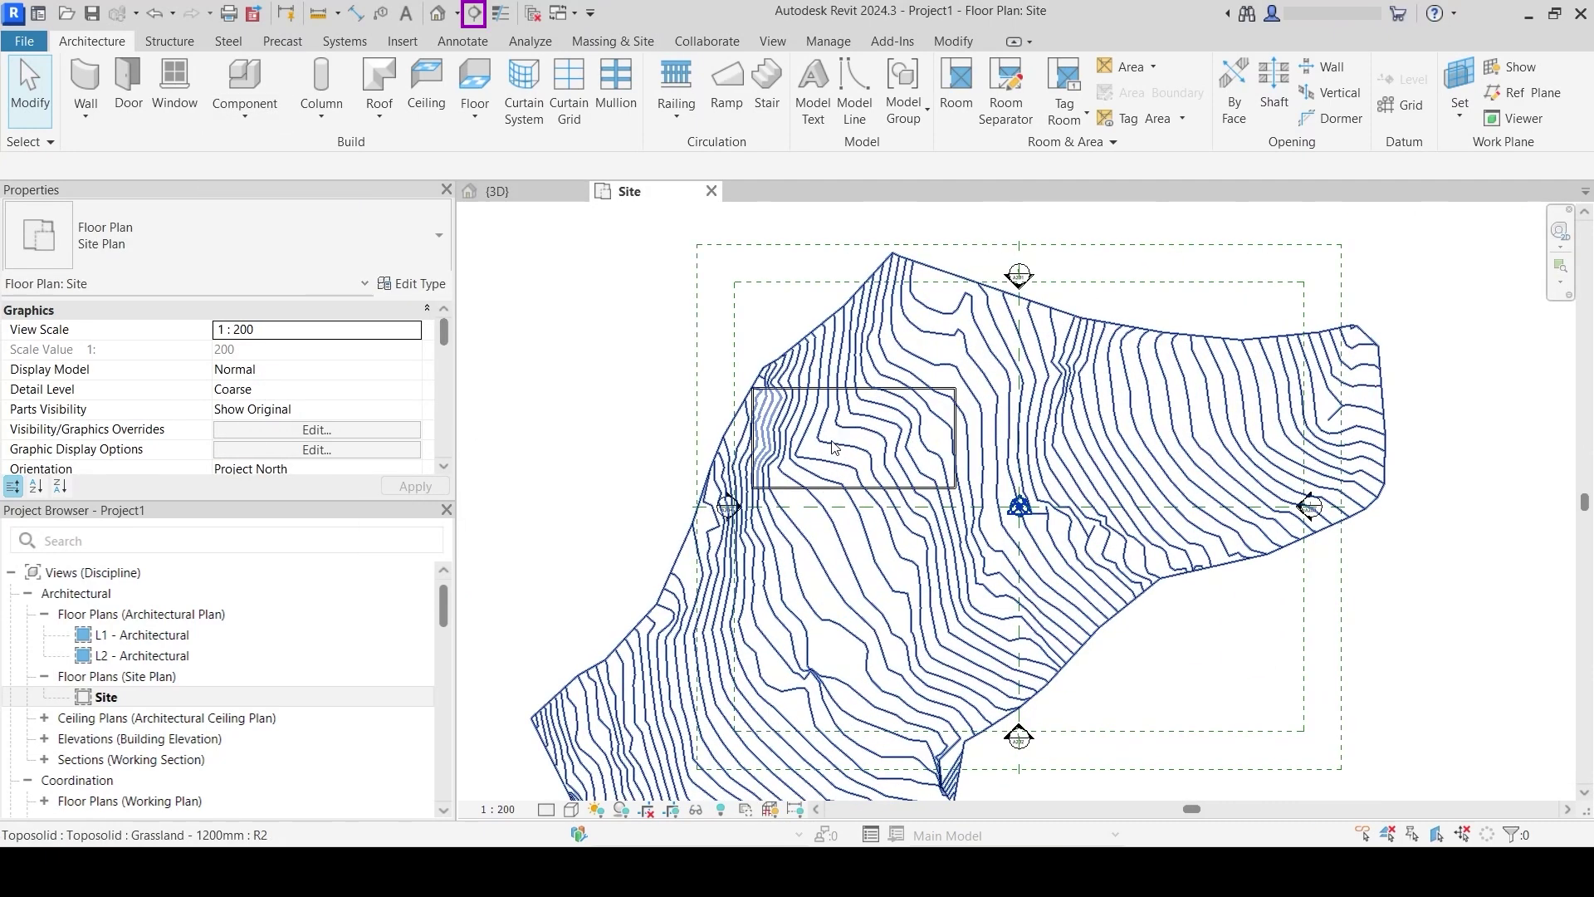
pyautogui.click(485, 17)
pyautogui.scroll(3, 730, 457)
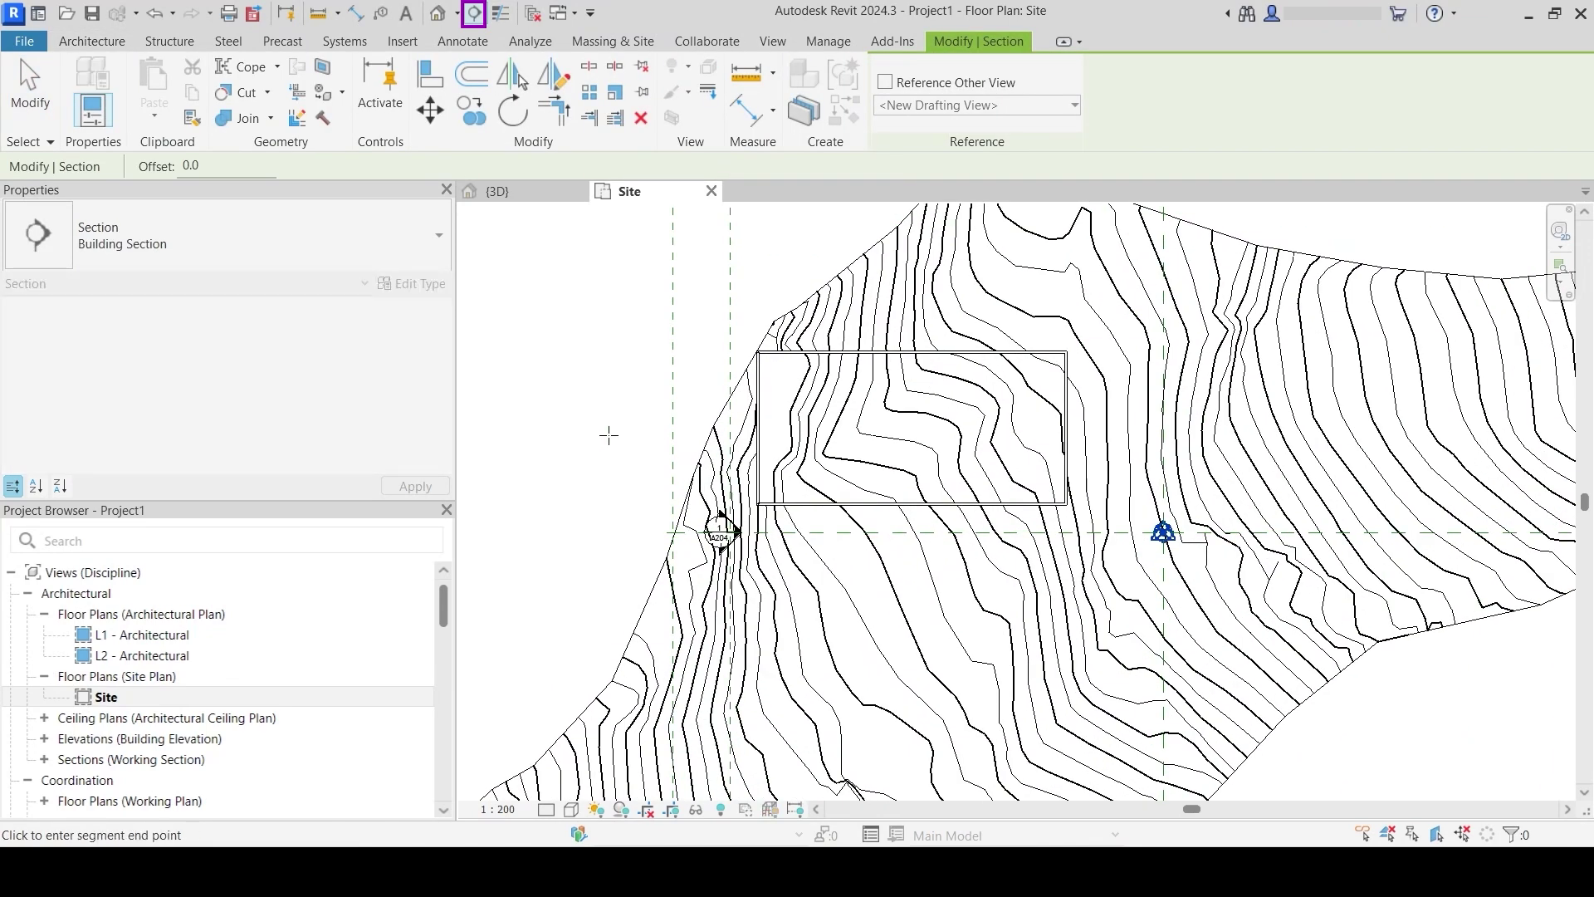
pyautogui.click(608, 435)
pyautogui.click(1201, 435)
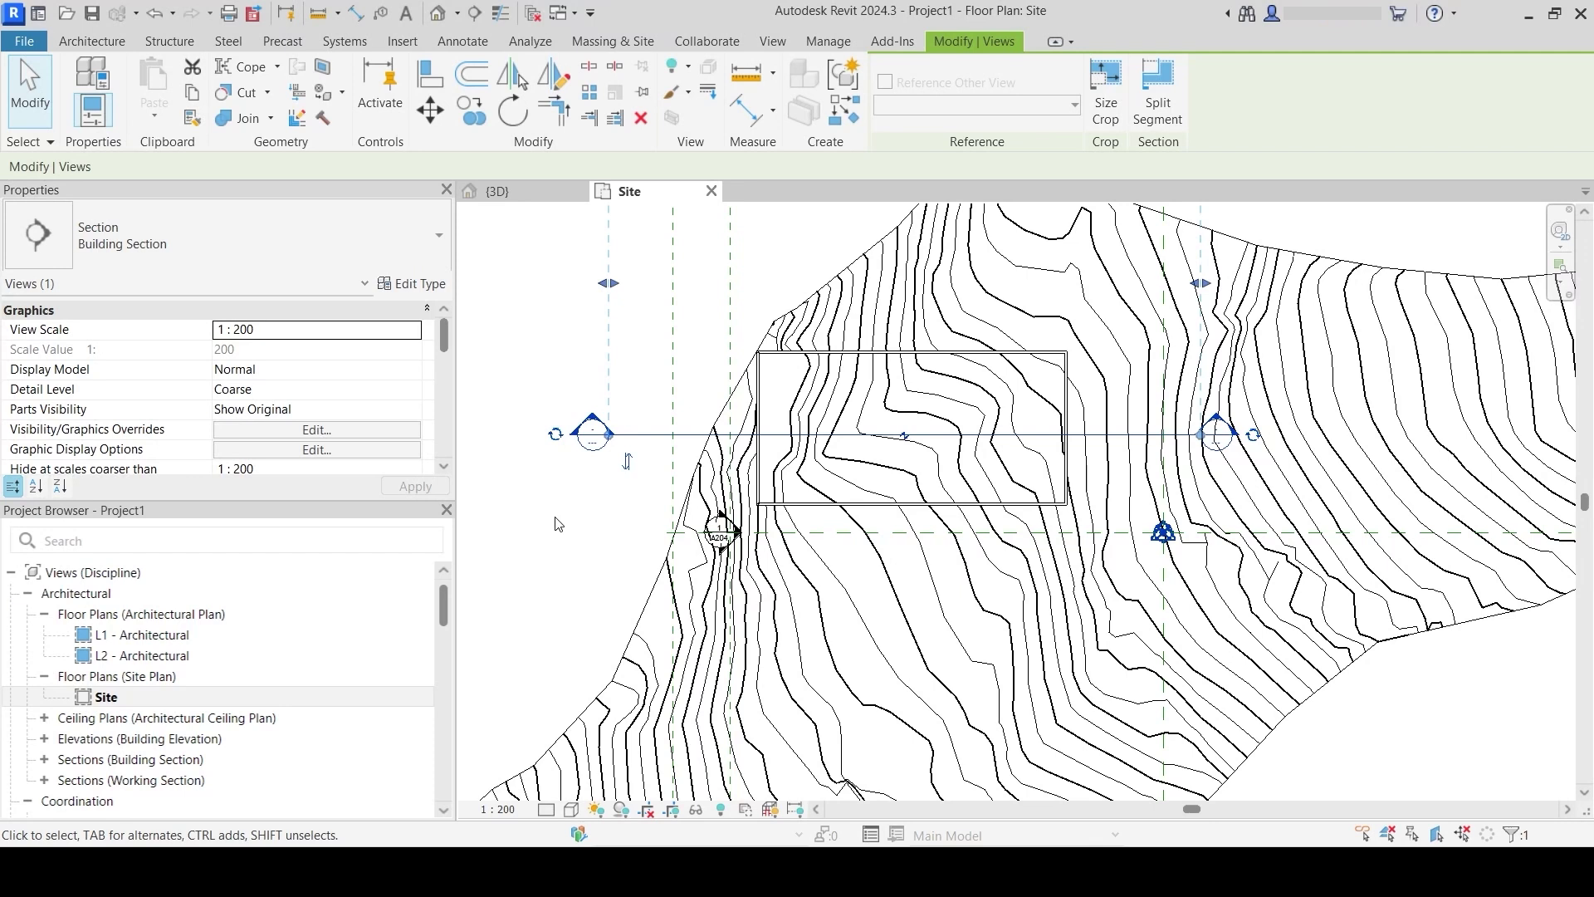
pyautogui.scroll(1, 639, 519)
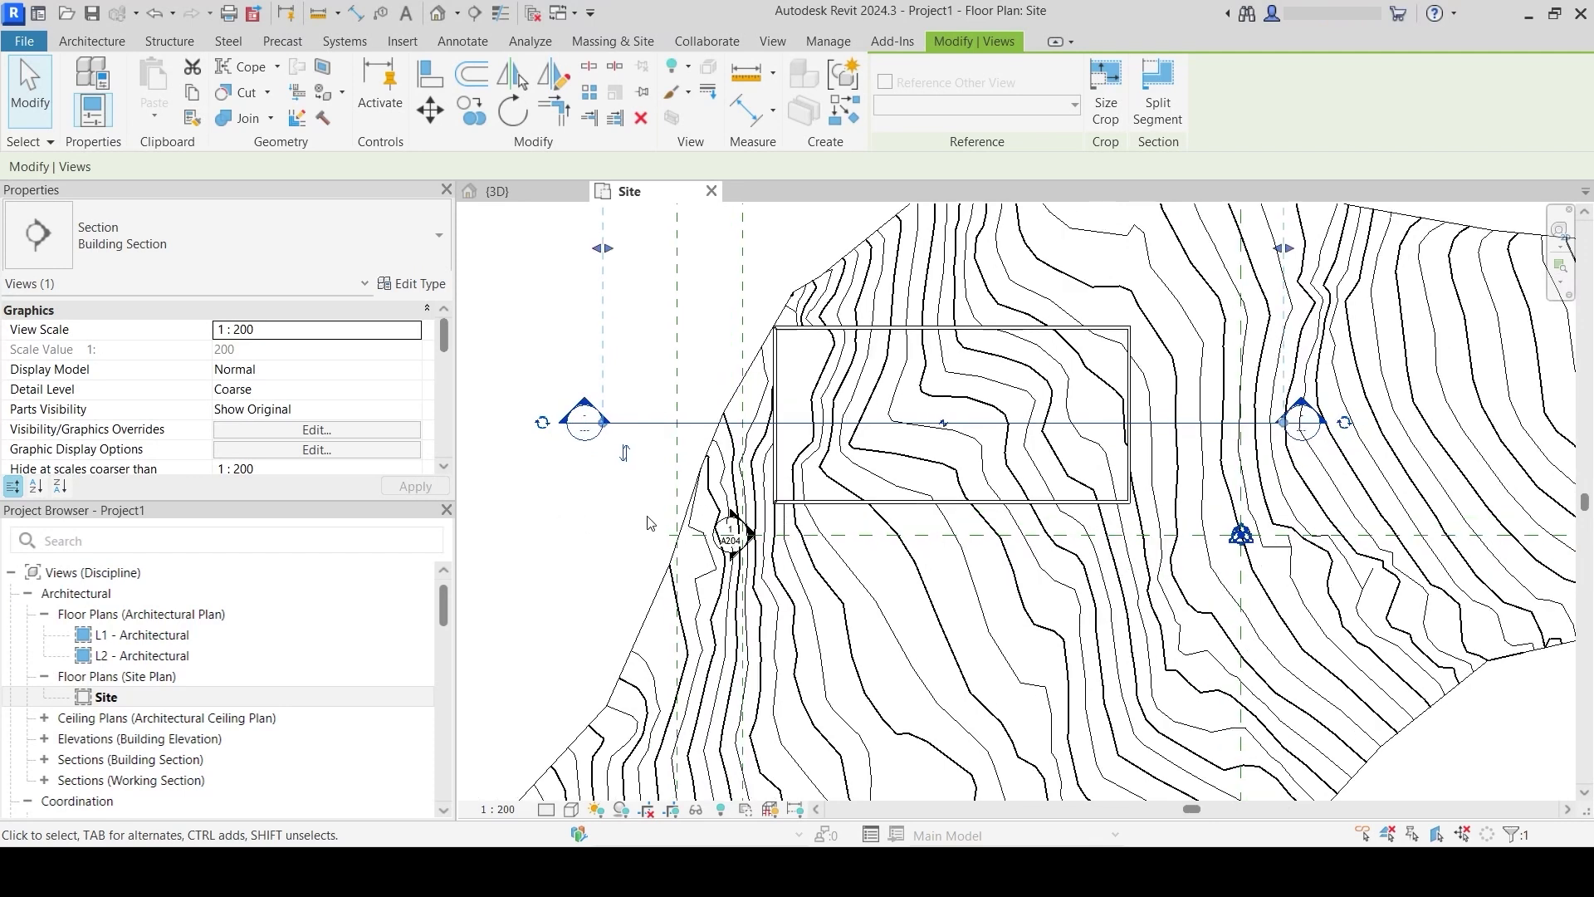
# - Create a Model In-Place in the Toposolid category and name it 'Toposolid Void'
pyautogui.click(82, 46)
pyautogui.click(252, 118)
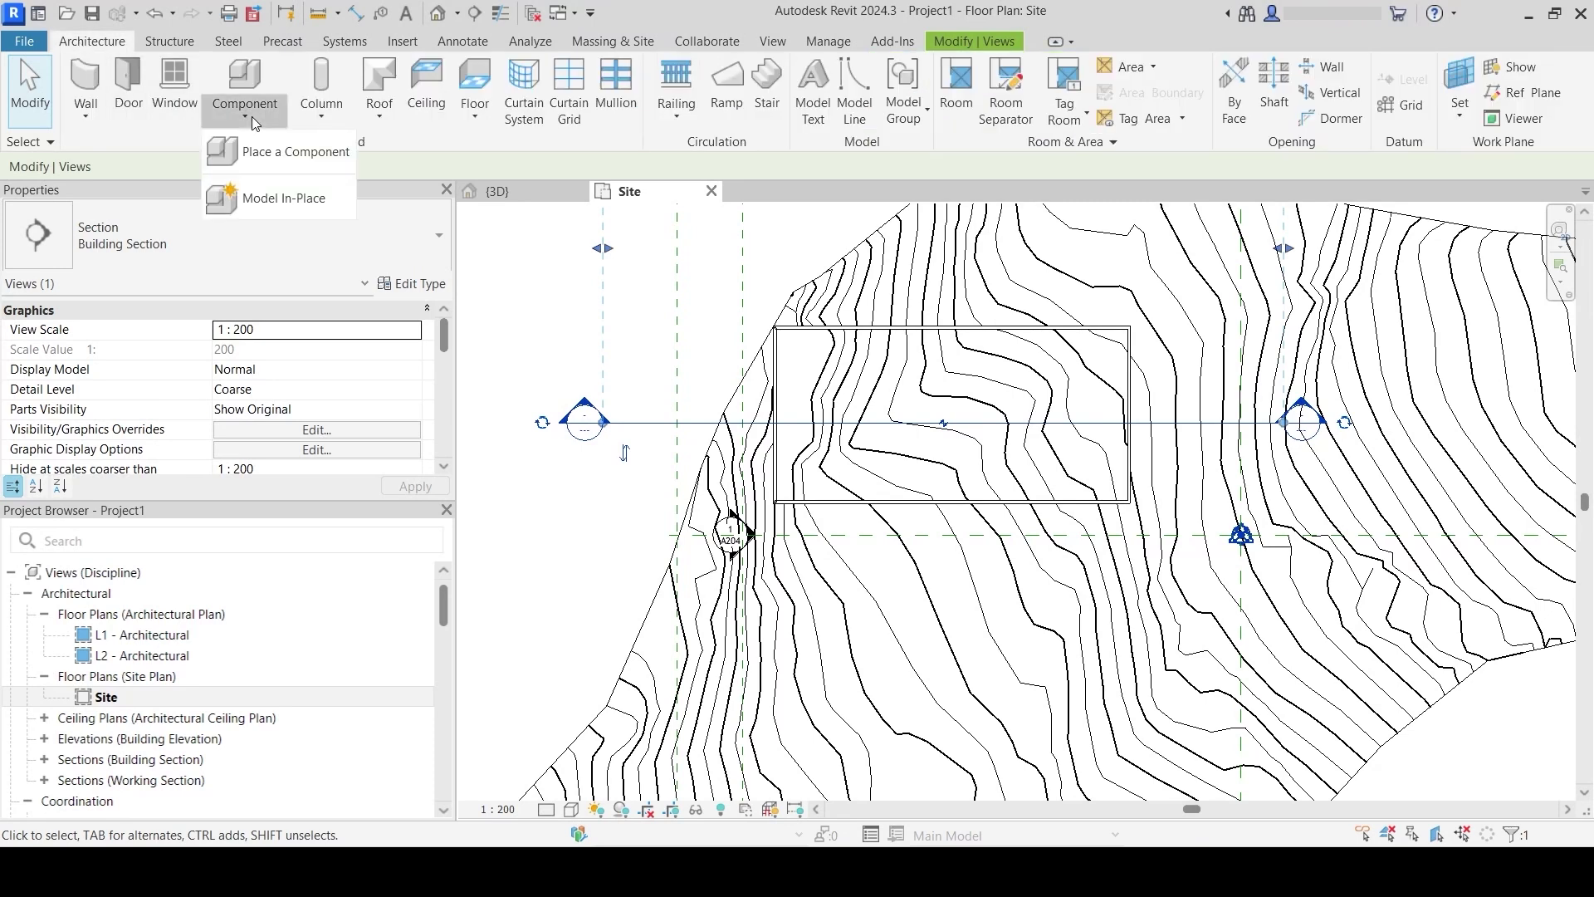
pyautogui.click(270, 206)
pyautogui.press('t')
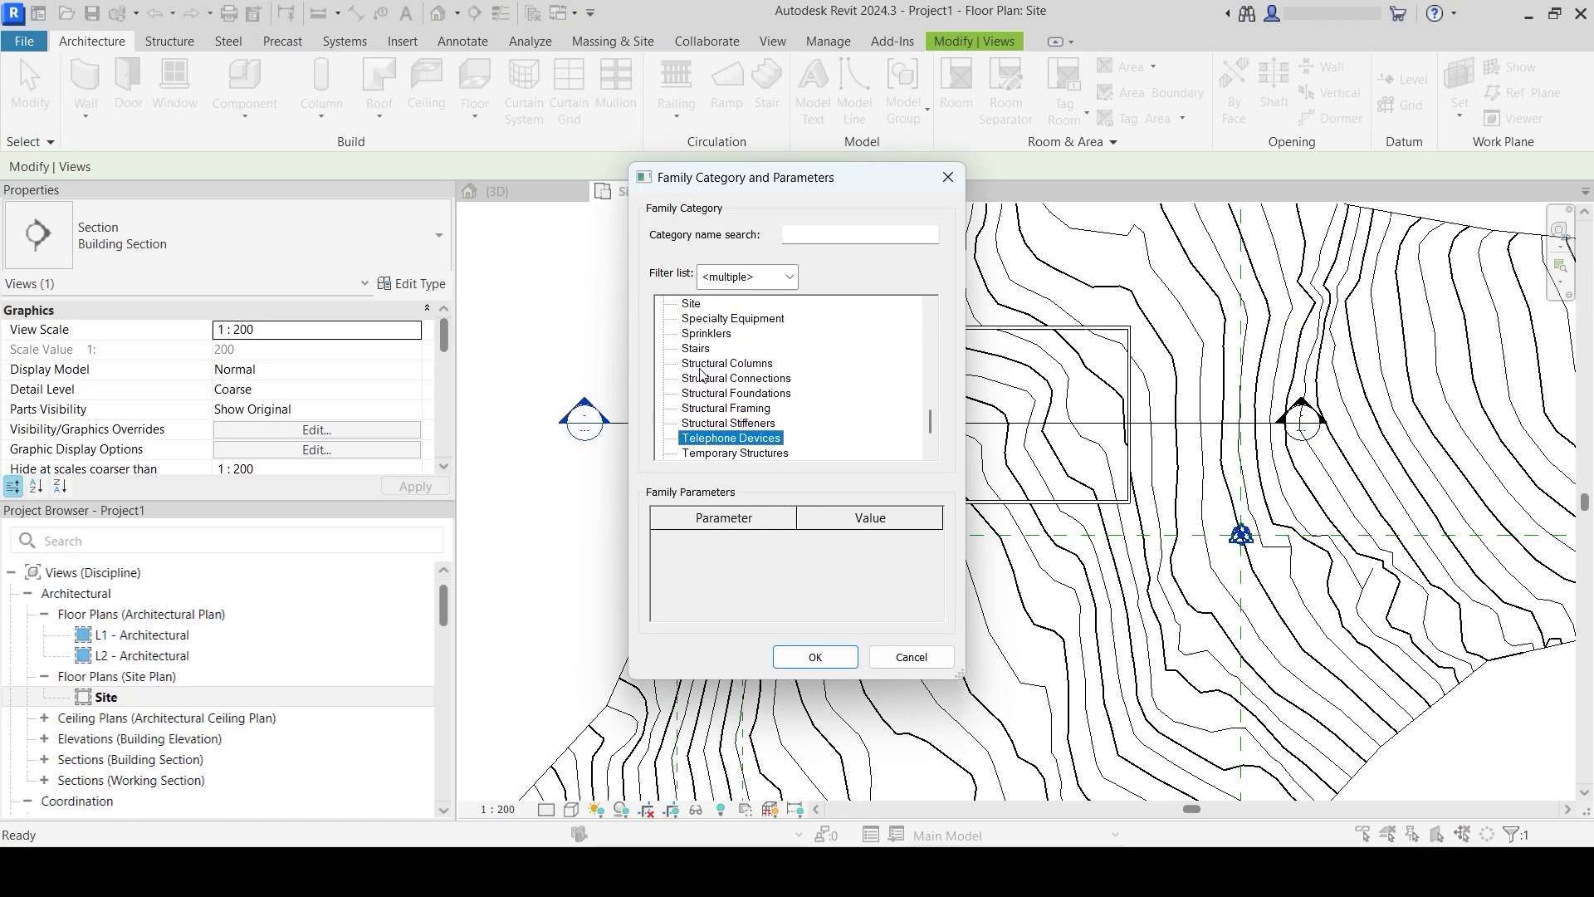
pyautogui.scroll(-1, 700, 375)
pyautogui.click(711, 439)
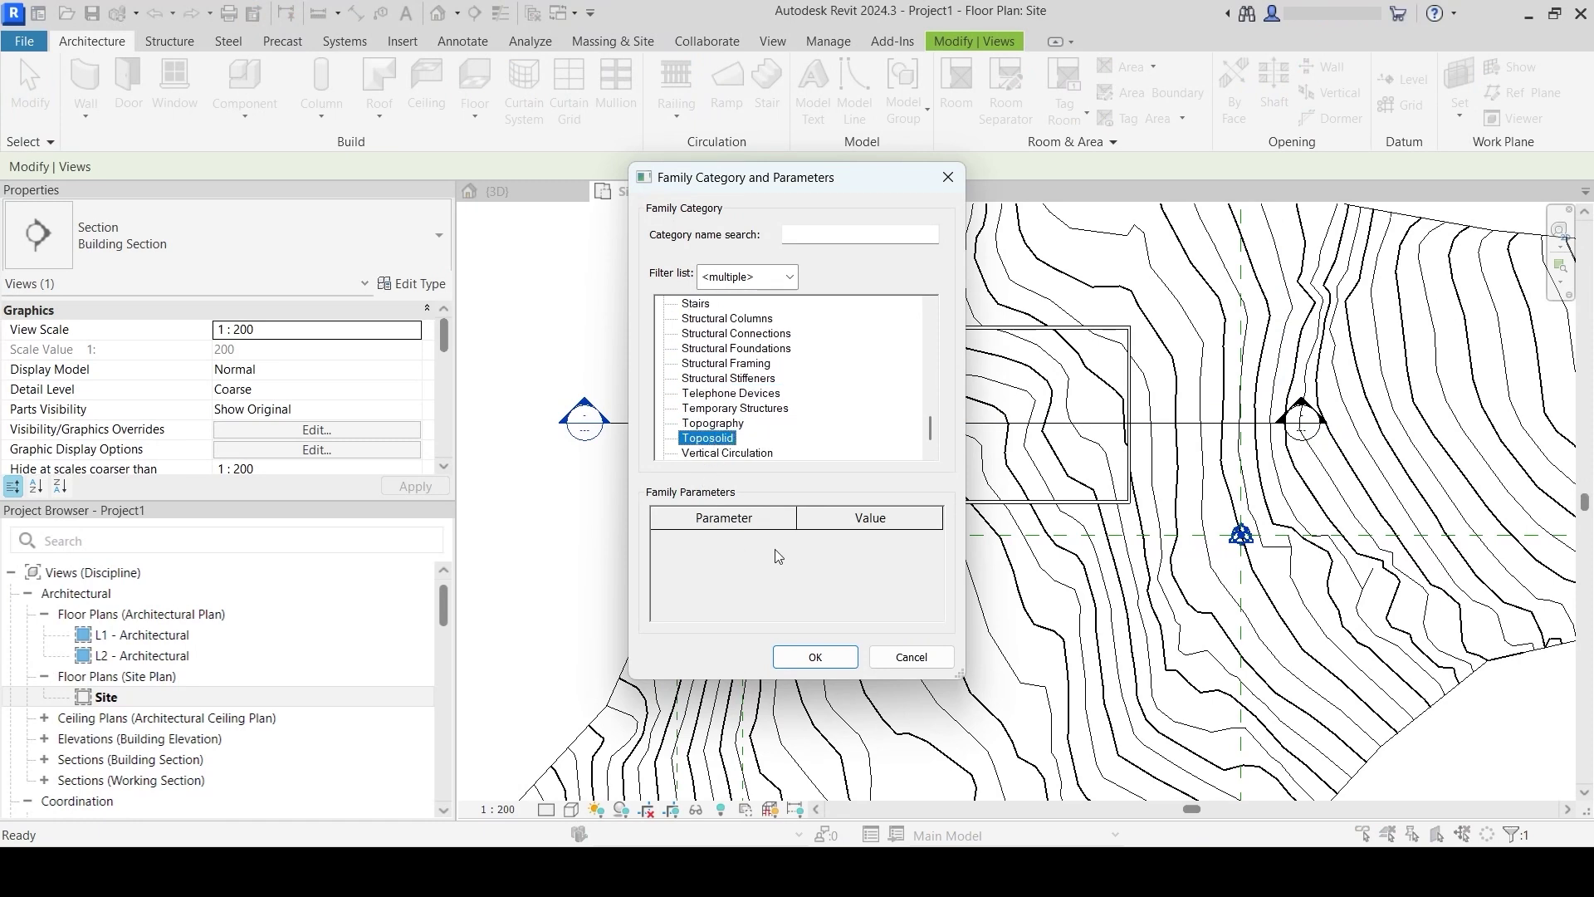
pyautogui.click(804, 657)
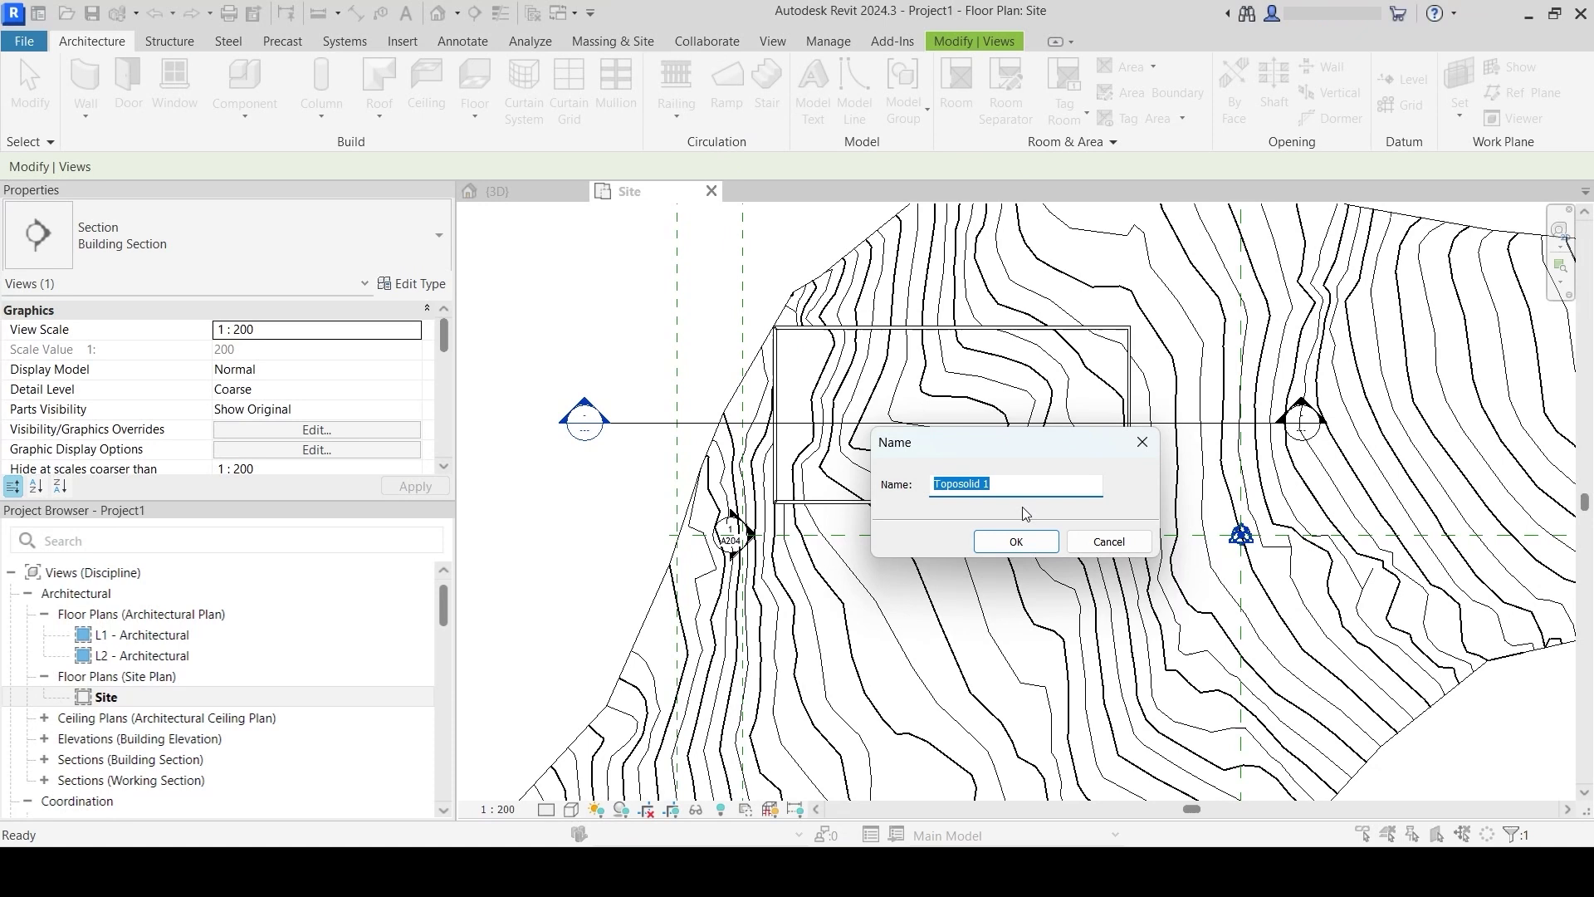
pyautogui.write('Toposolid Void')
# - Accept the name 'Toposolid Void' and start a void extrusion
pyautogui.click(1016, 541)
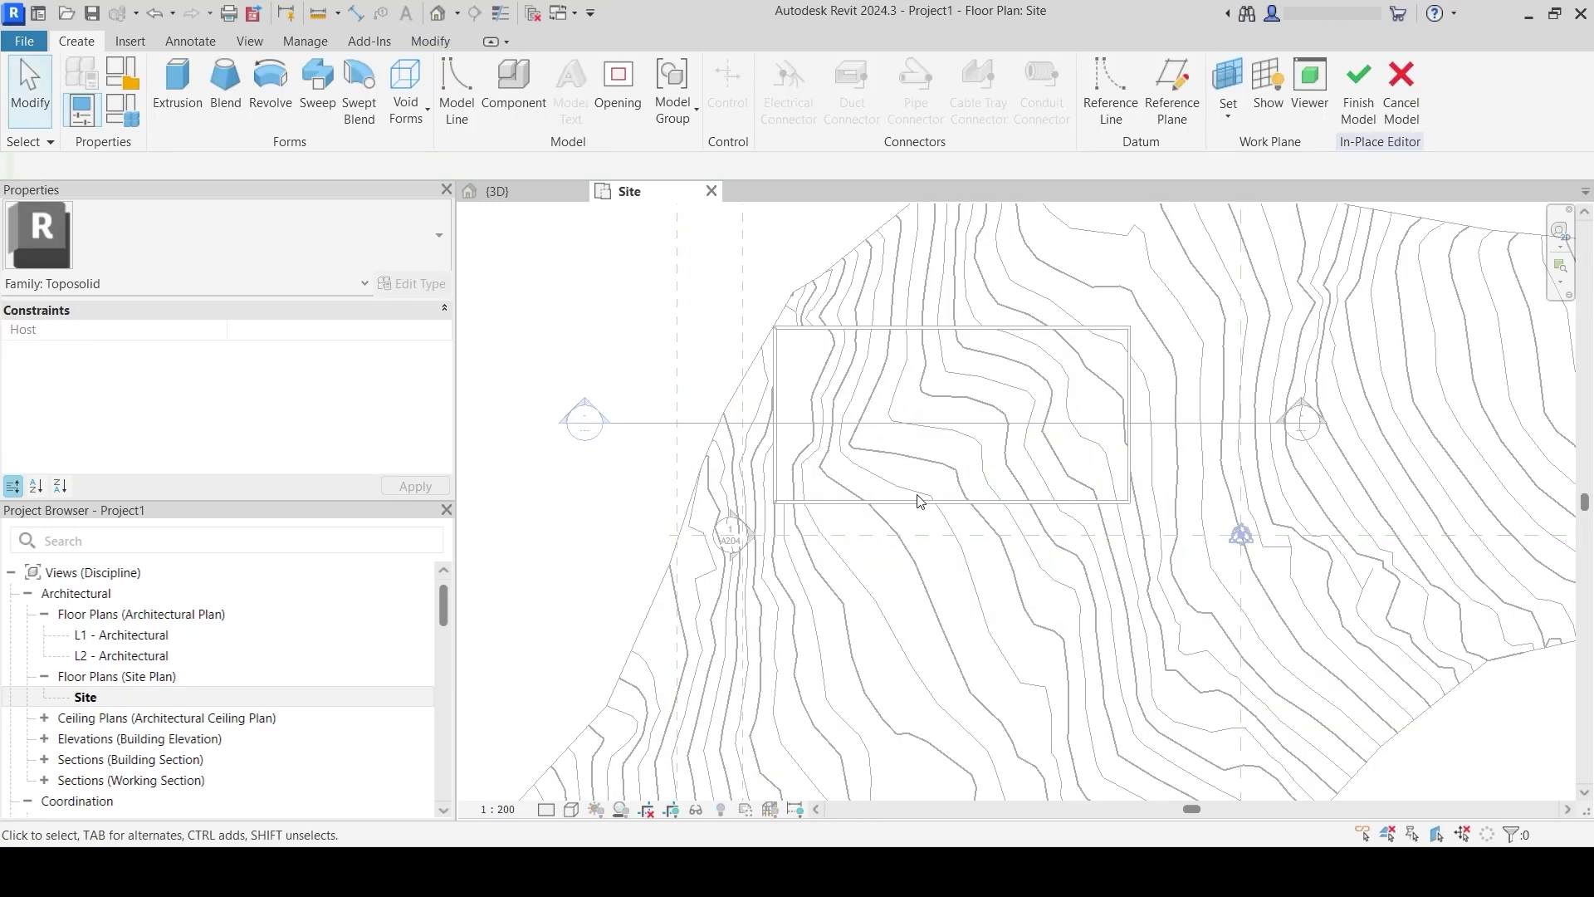
pyautogui.click(404, 116)
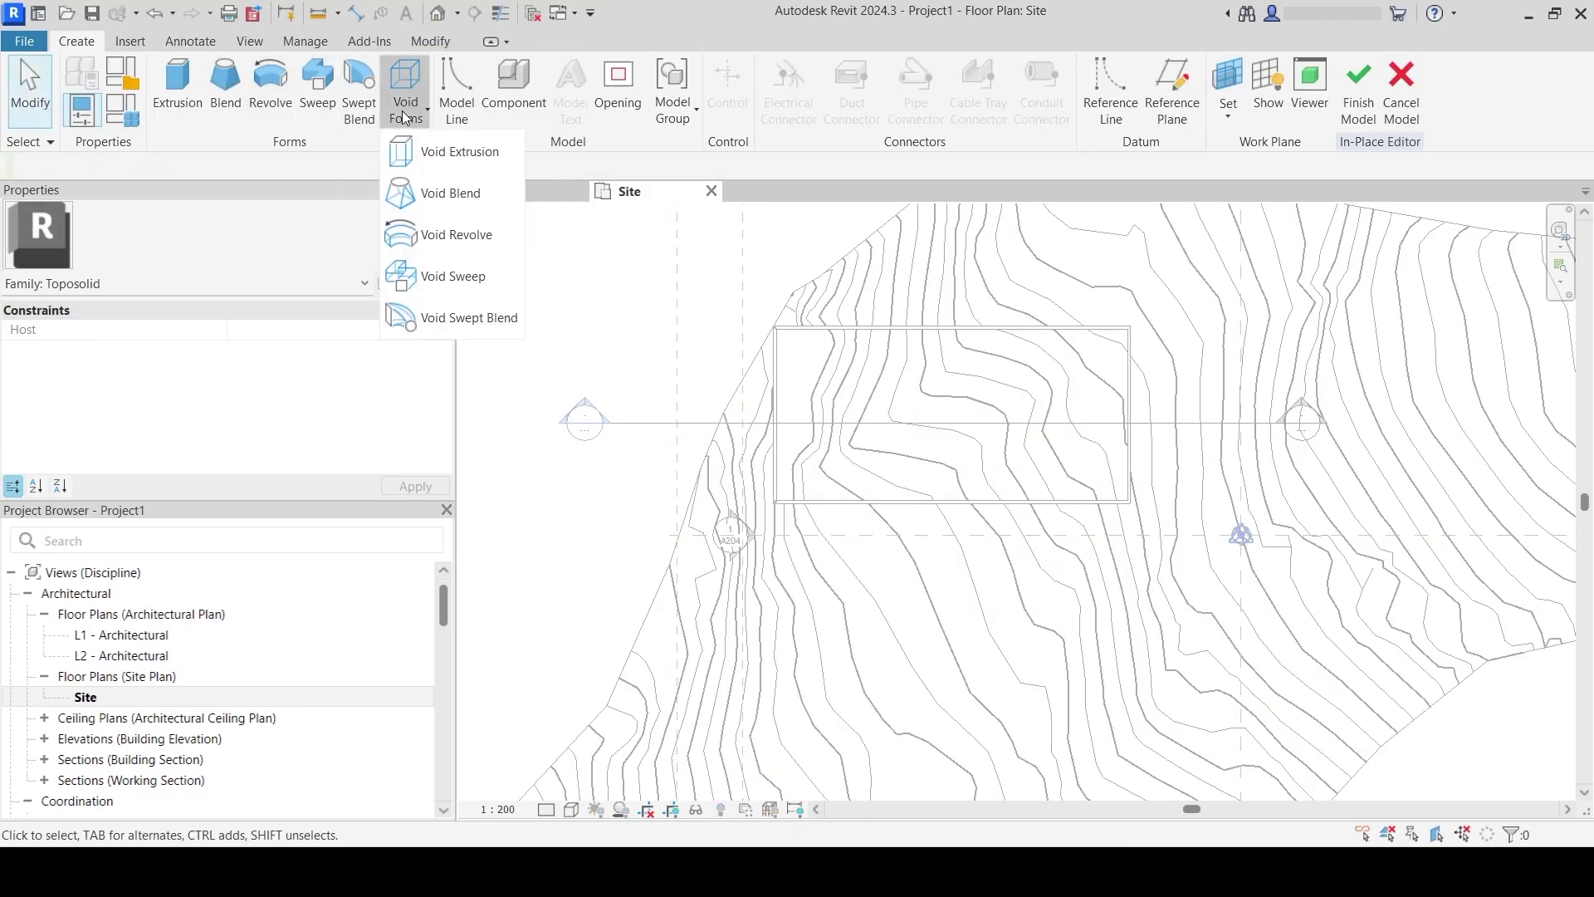
pyautogui.click(415, 156)
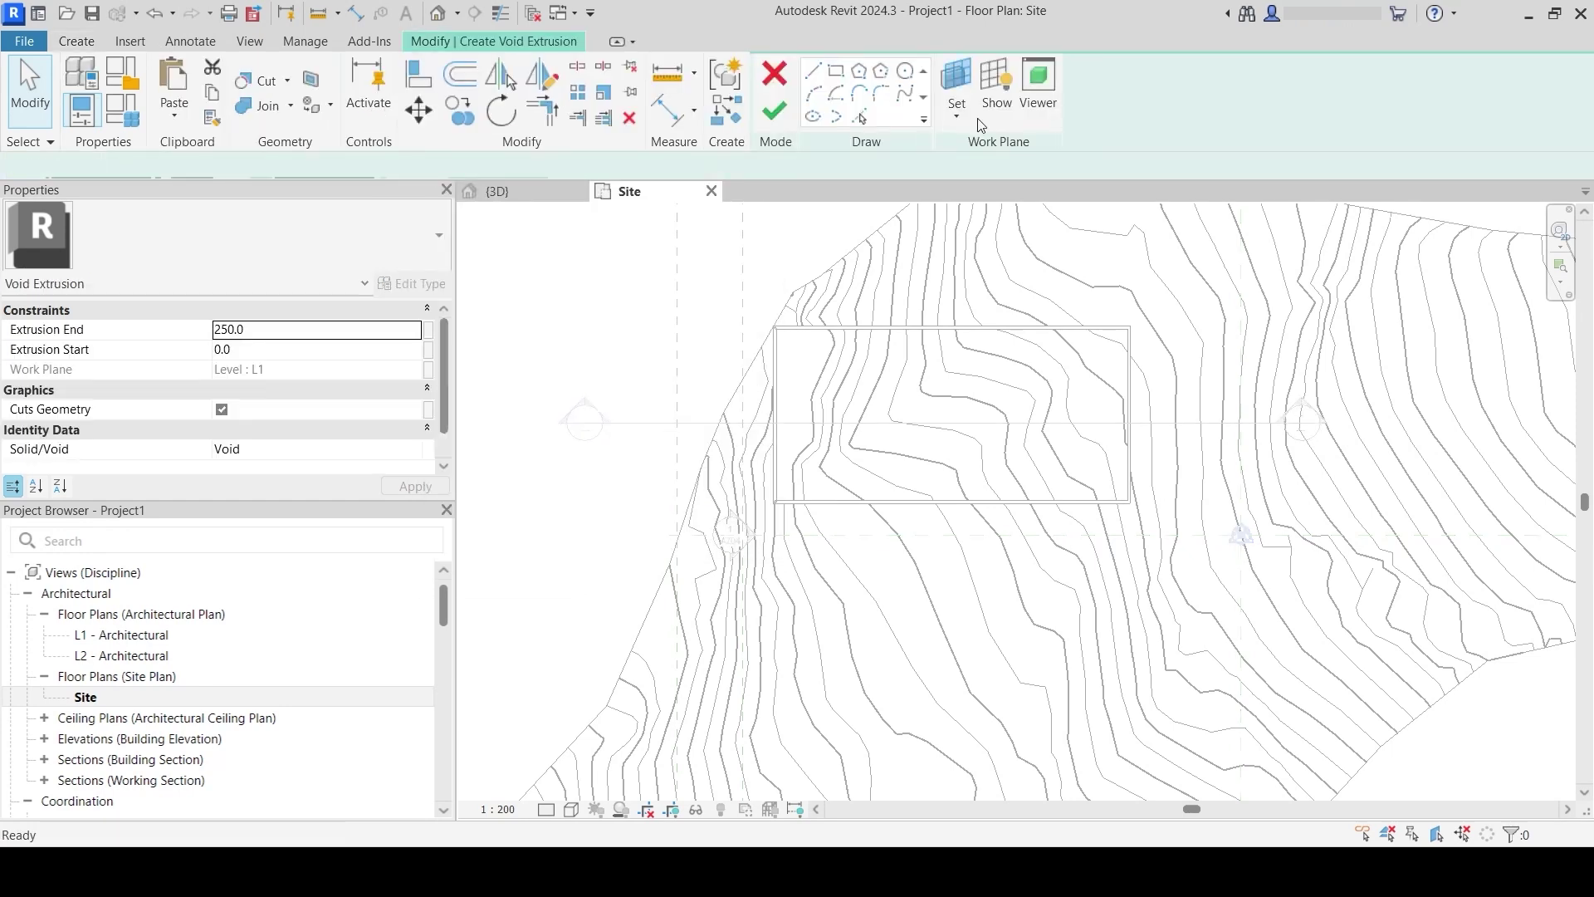
# - Sketch a rectangle snapped to two opposite corners of the building footprint
pyautogui.click(837, 73)
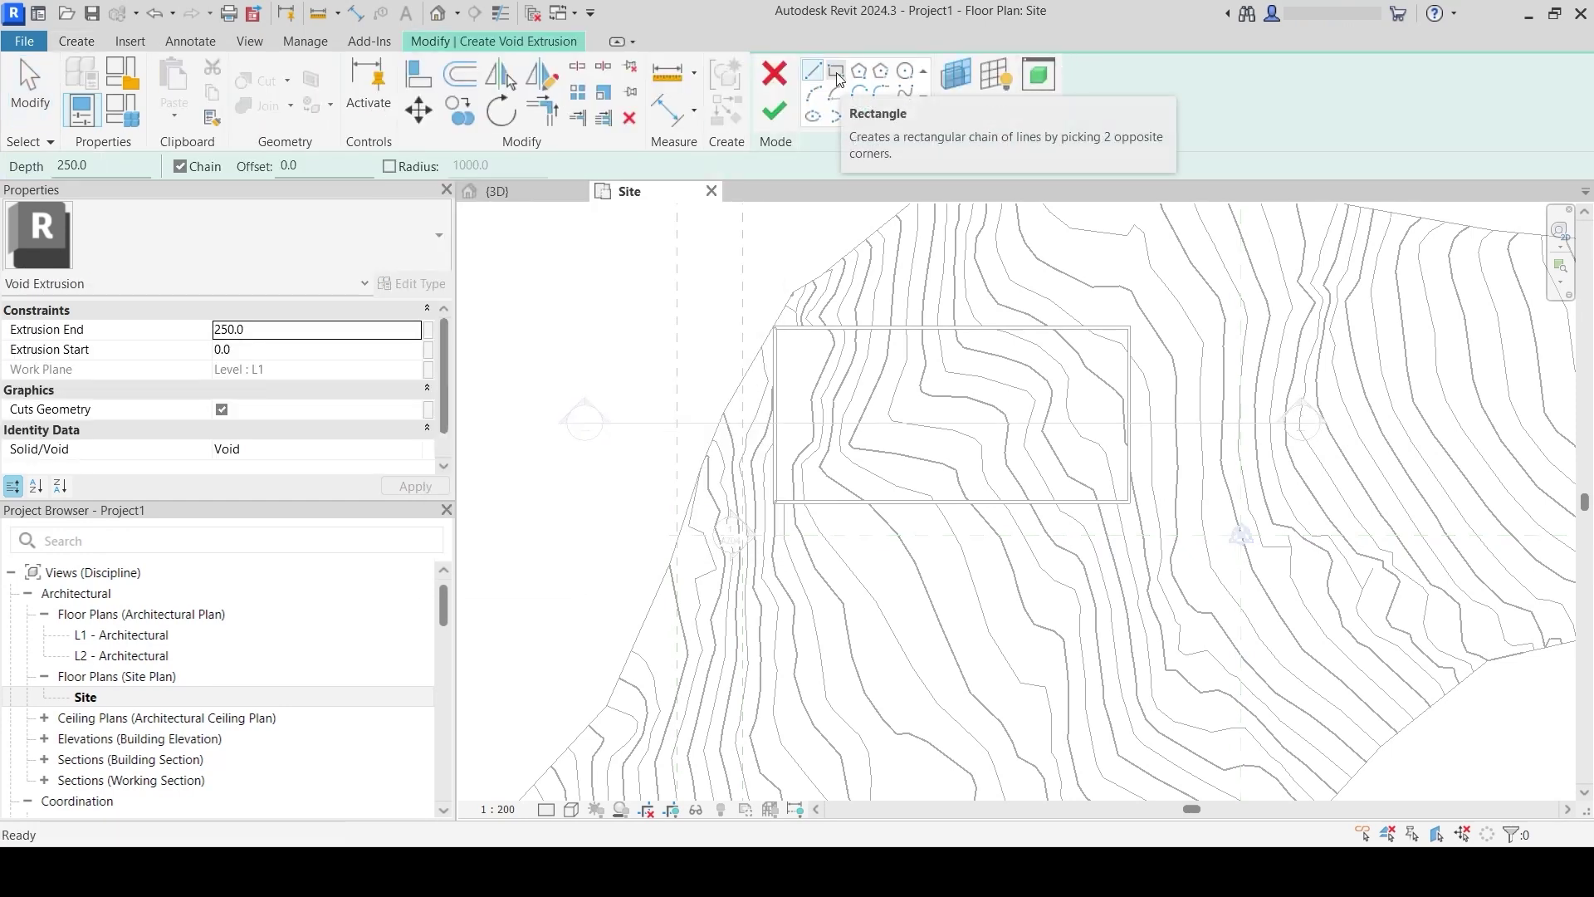
pyautogui.scroll(2, 840, 382)
pyautogui.scroll(3, 779, 614)
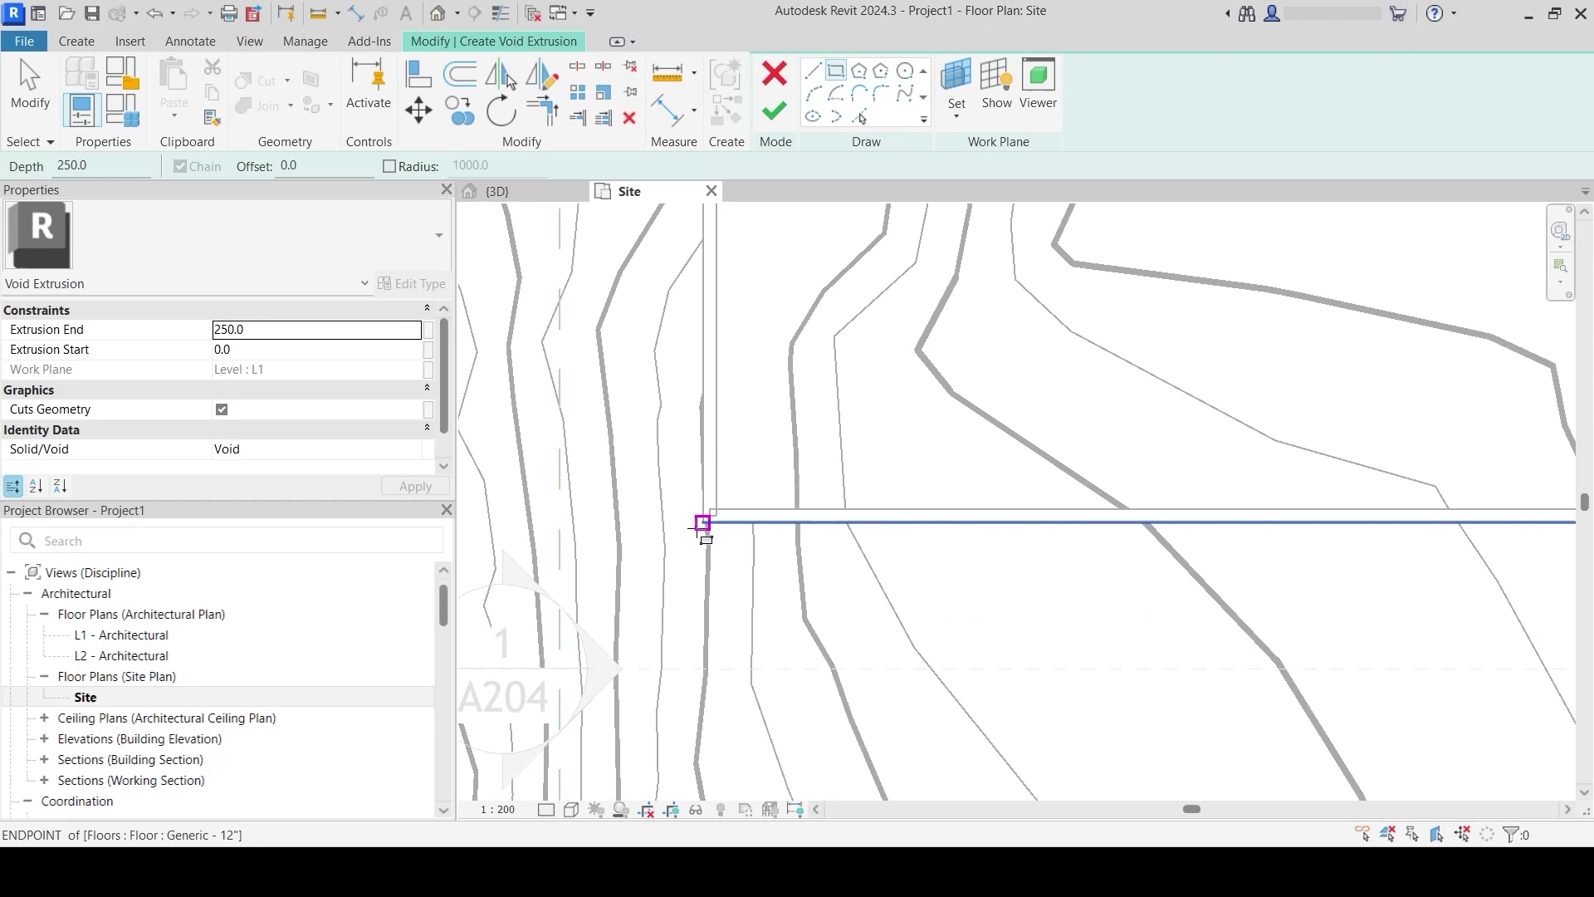
pyautogui.click(702, 528)
pyautogui.scroll(-3, 740, 665)
pyautogui.scroll(2, 1256, 303)
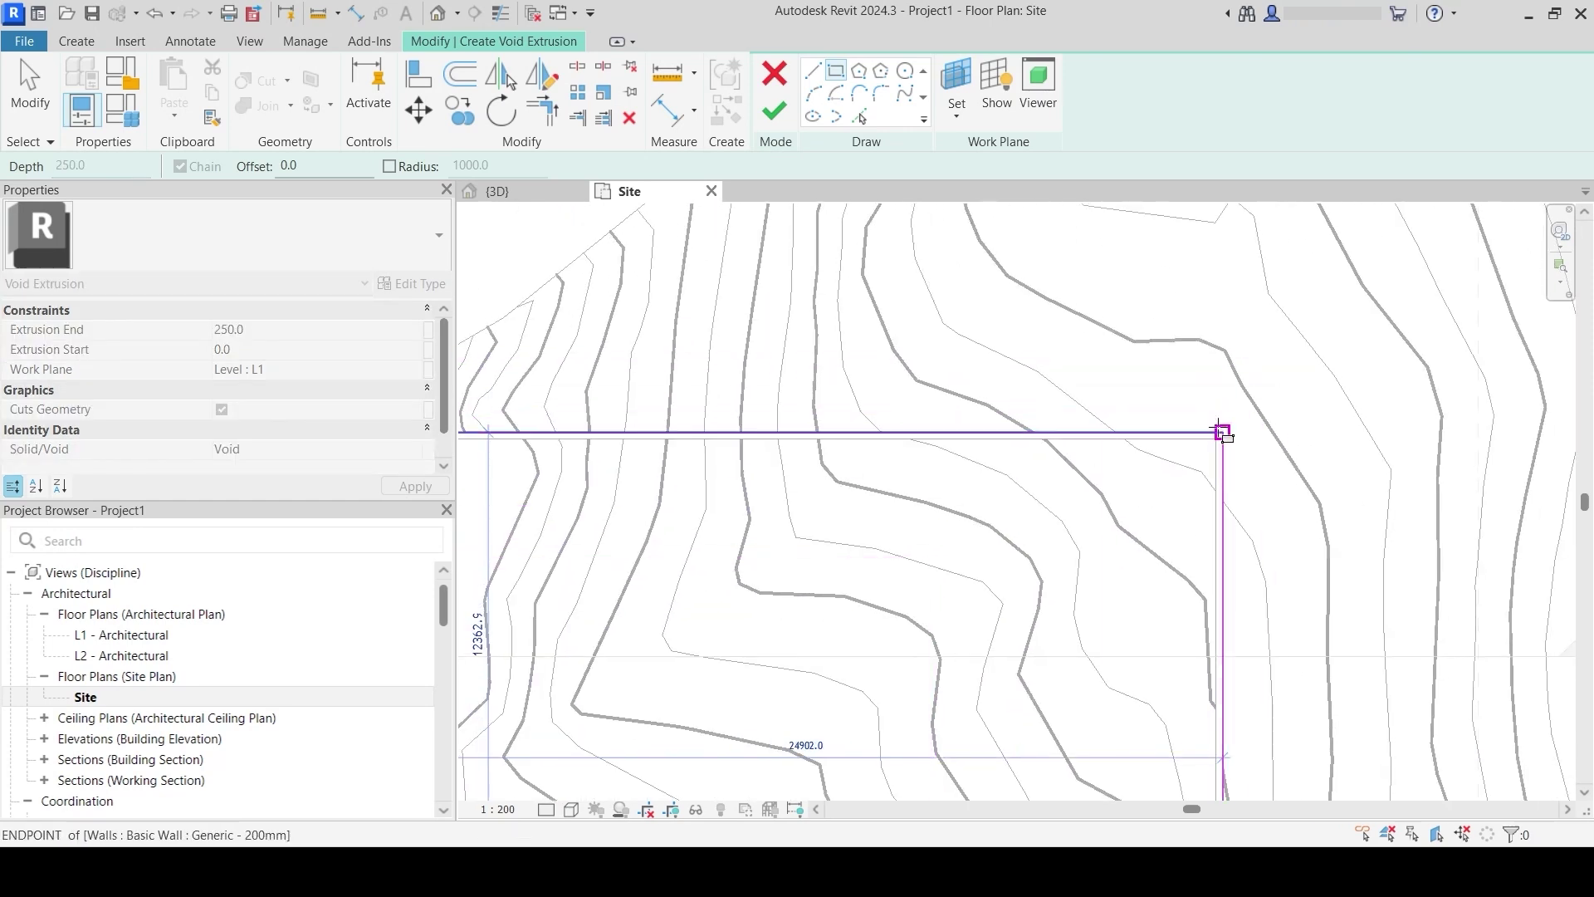
pyautogui.click(1221, 431)
pyautogui.scroll(-4, 1221, 430)
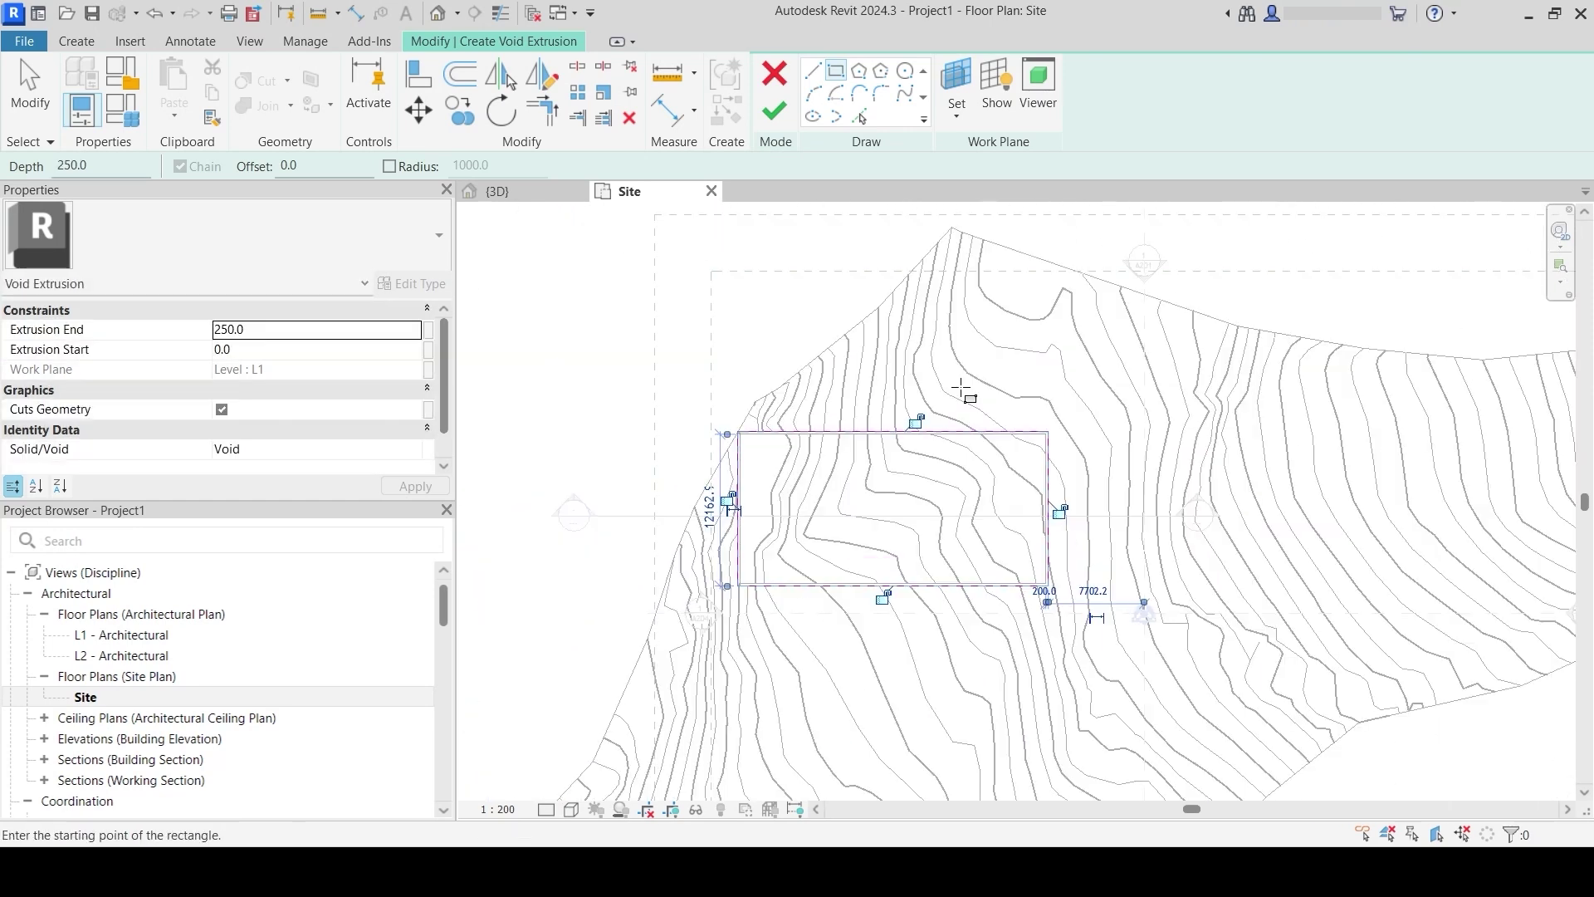
# - Review Extrusion End 250.0 and Extrusion Start 0.0 in Properties
pyautogui.click(254, 330)
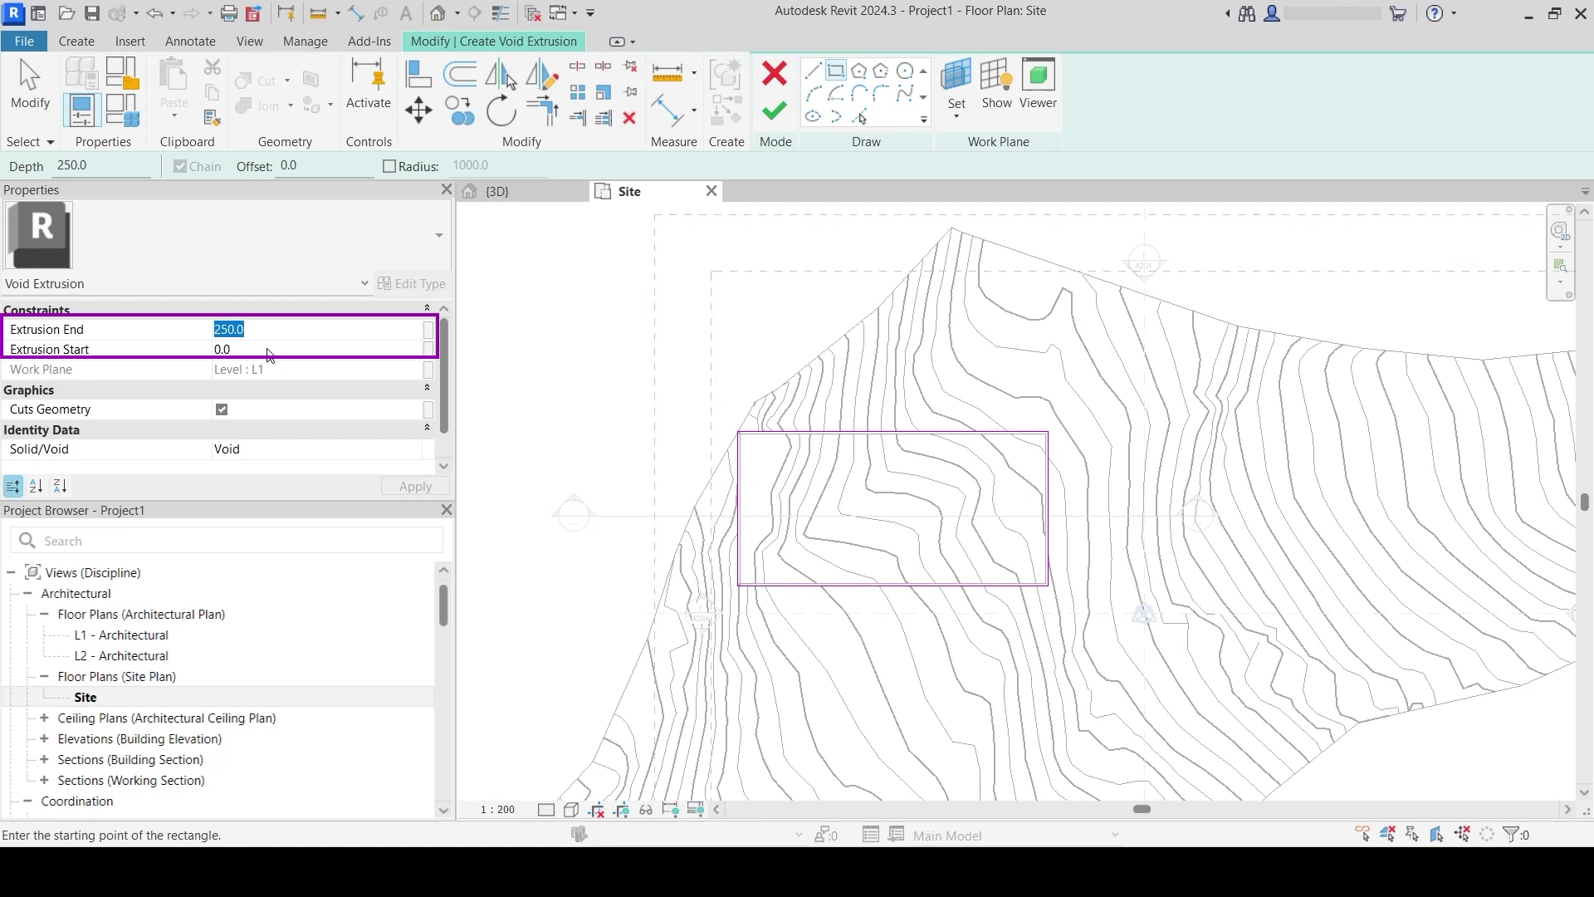
pyautogui.click(269, 349)
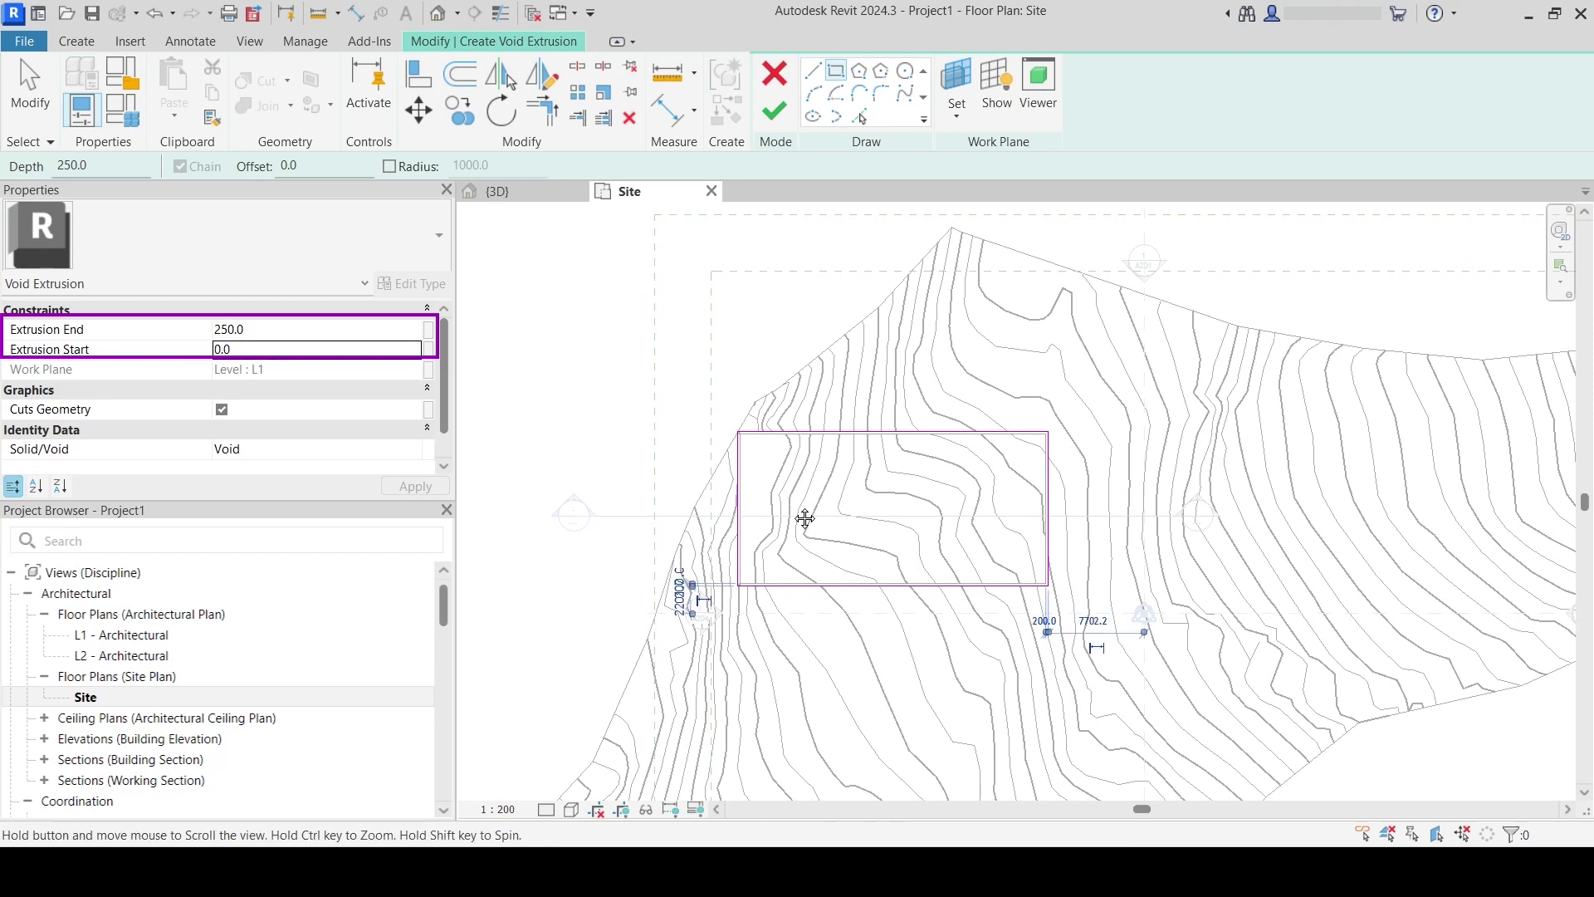
pyautogui.moveTo(800, 515); pyautogui.dragTo(743, 523, button='middle')
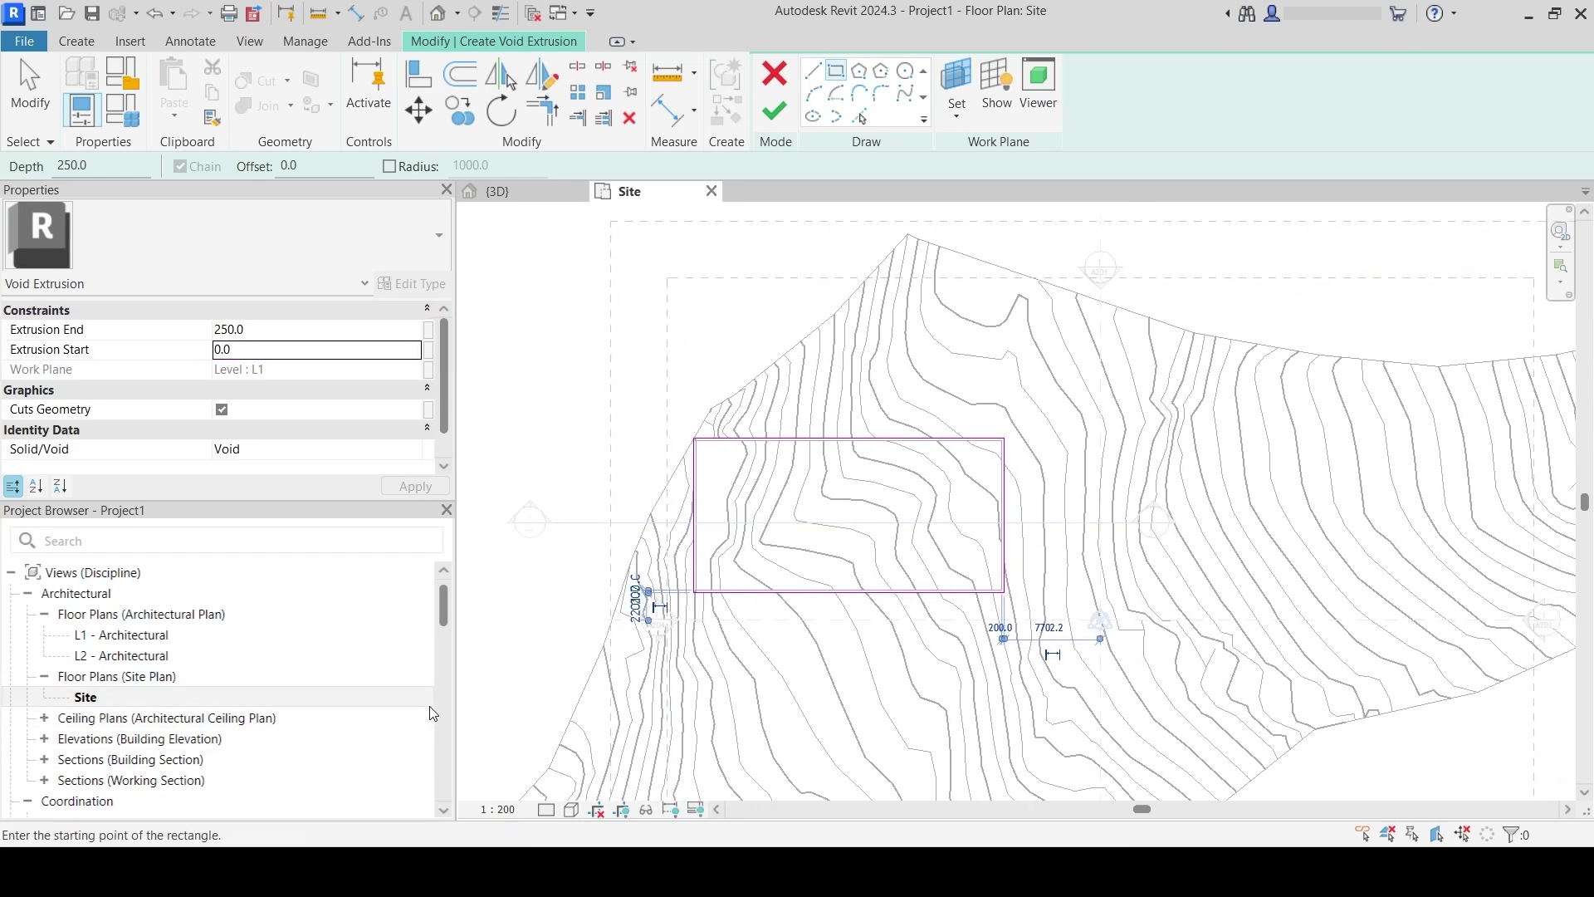
# - Open Section 2 to check the level markers, then return to the Site plan
pyautogui.doubleClick(163, 760)
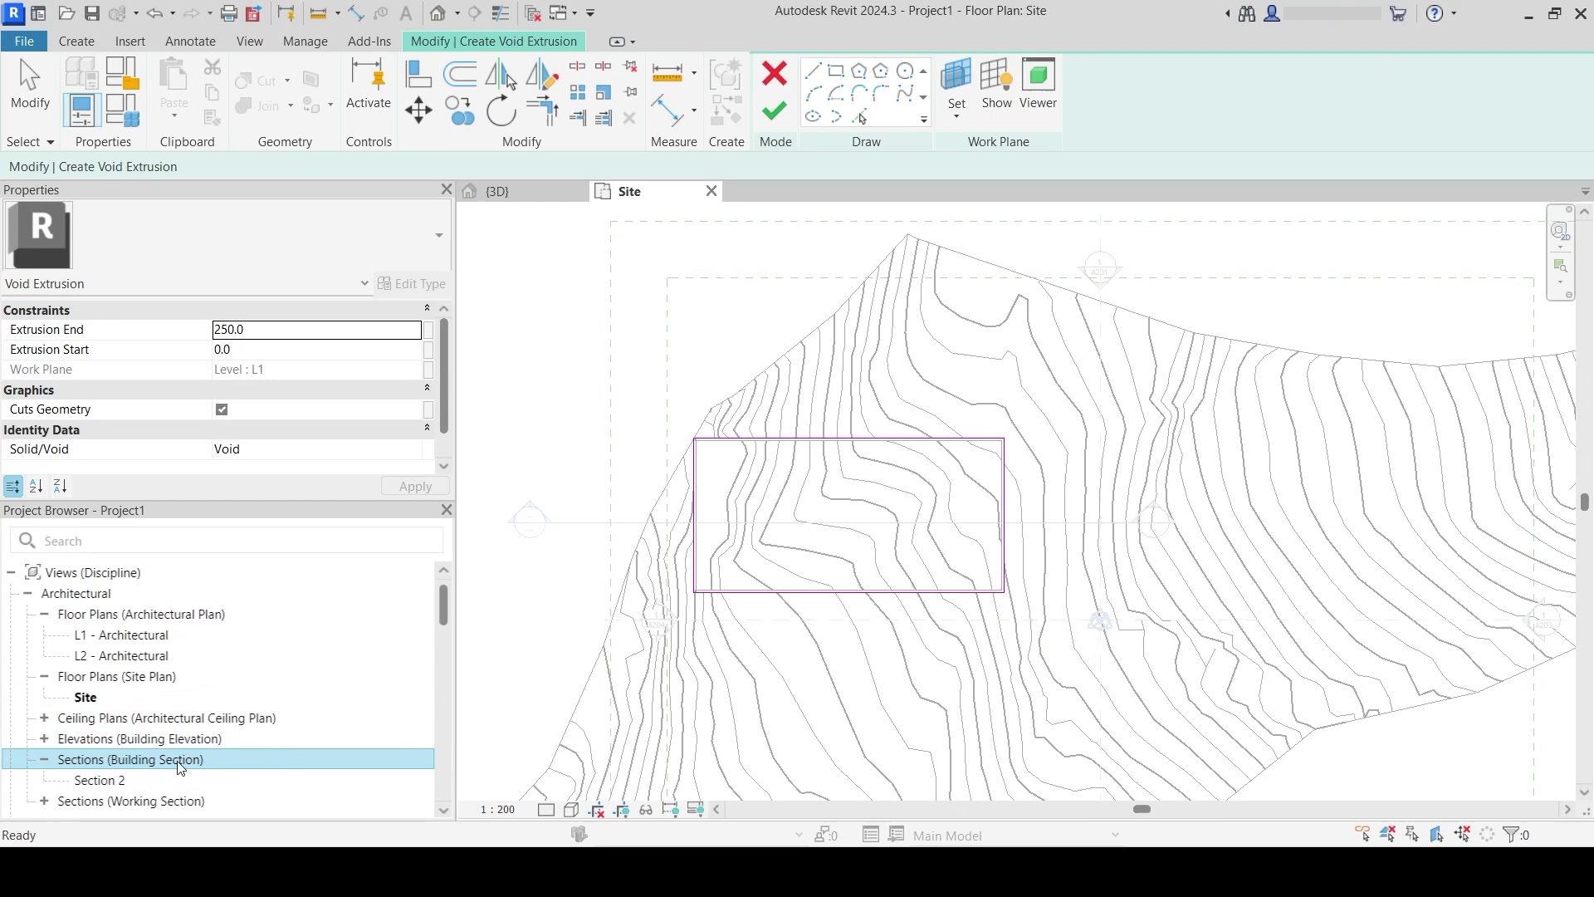
pyautogui.click(169, 785)
pyautogui.doubleClick(169, 780)
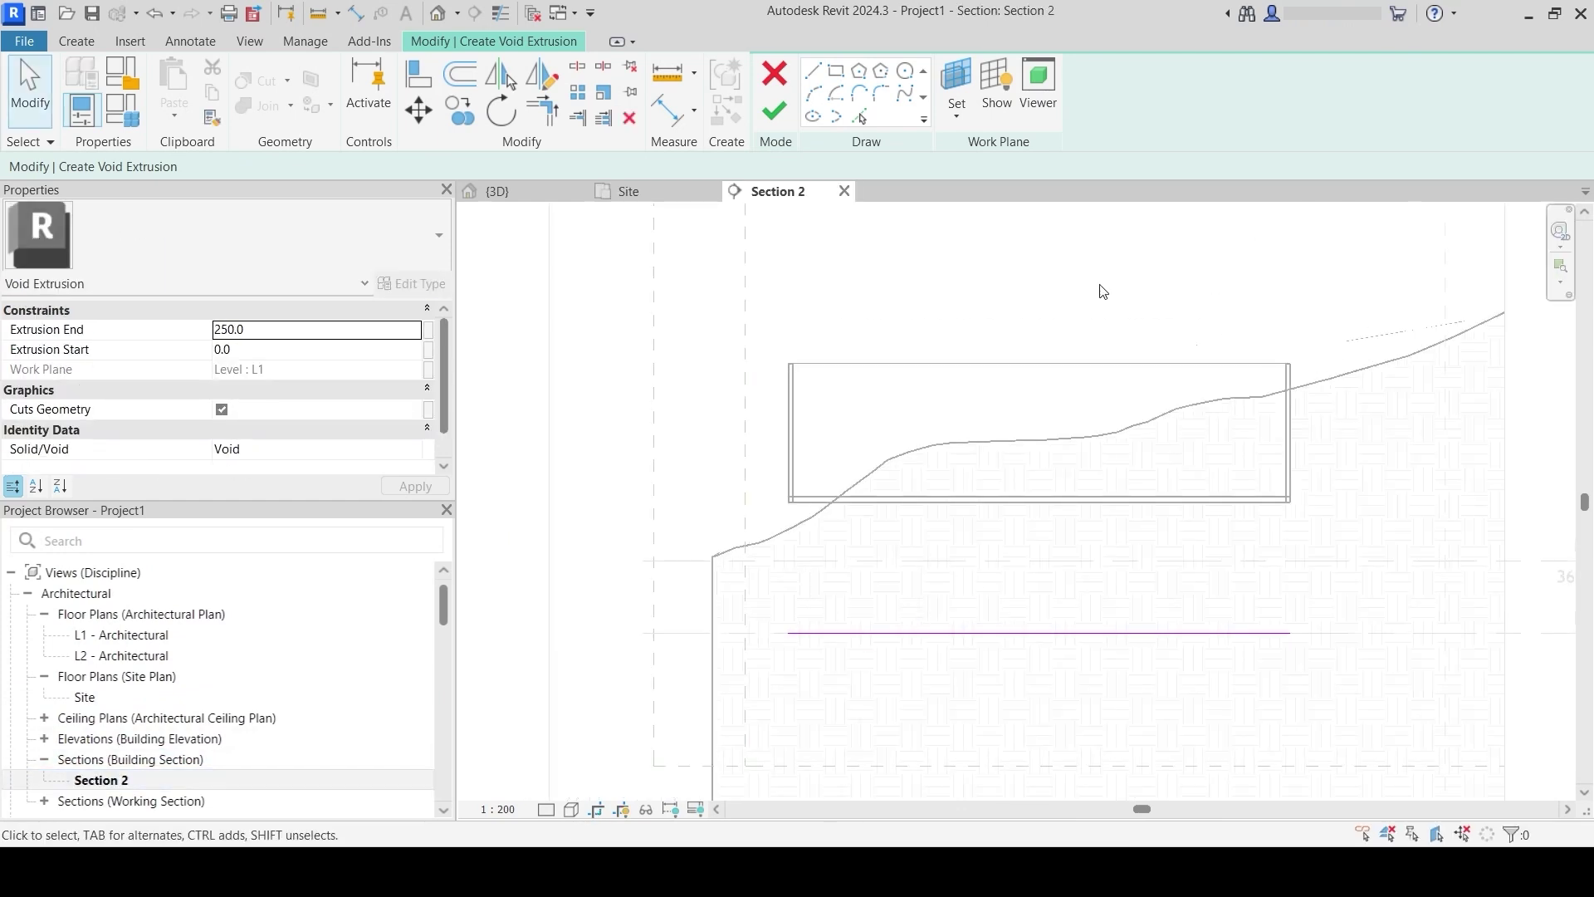
pyautogui.moveTo(1163, 662); pyautogui.dragTo(1037, 613, button='middle')
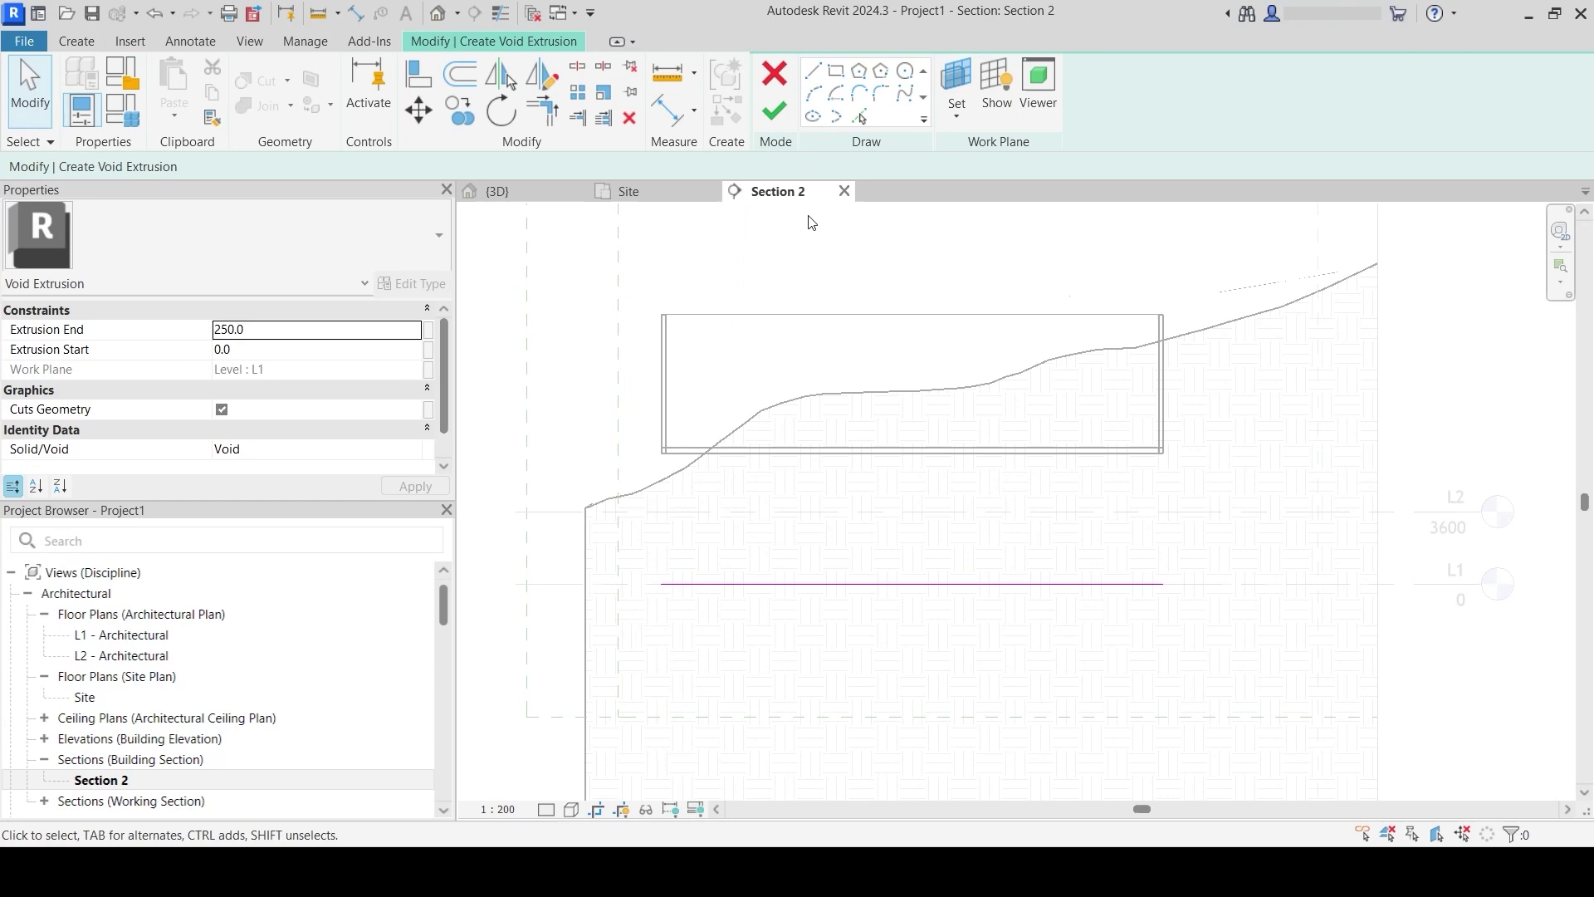
pyautogui.click(628, 191)
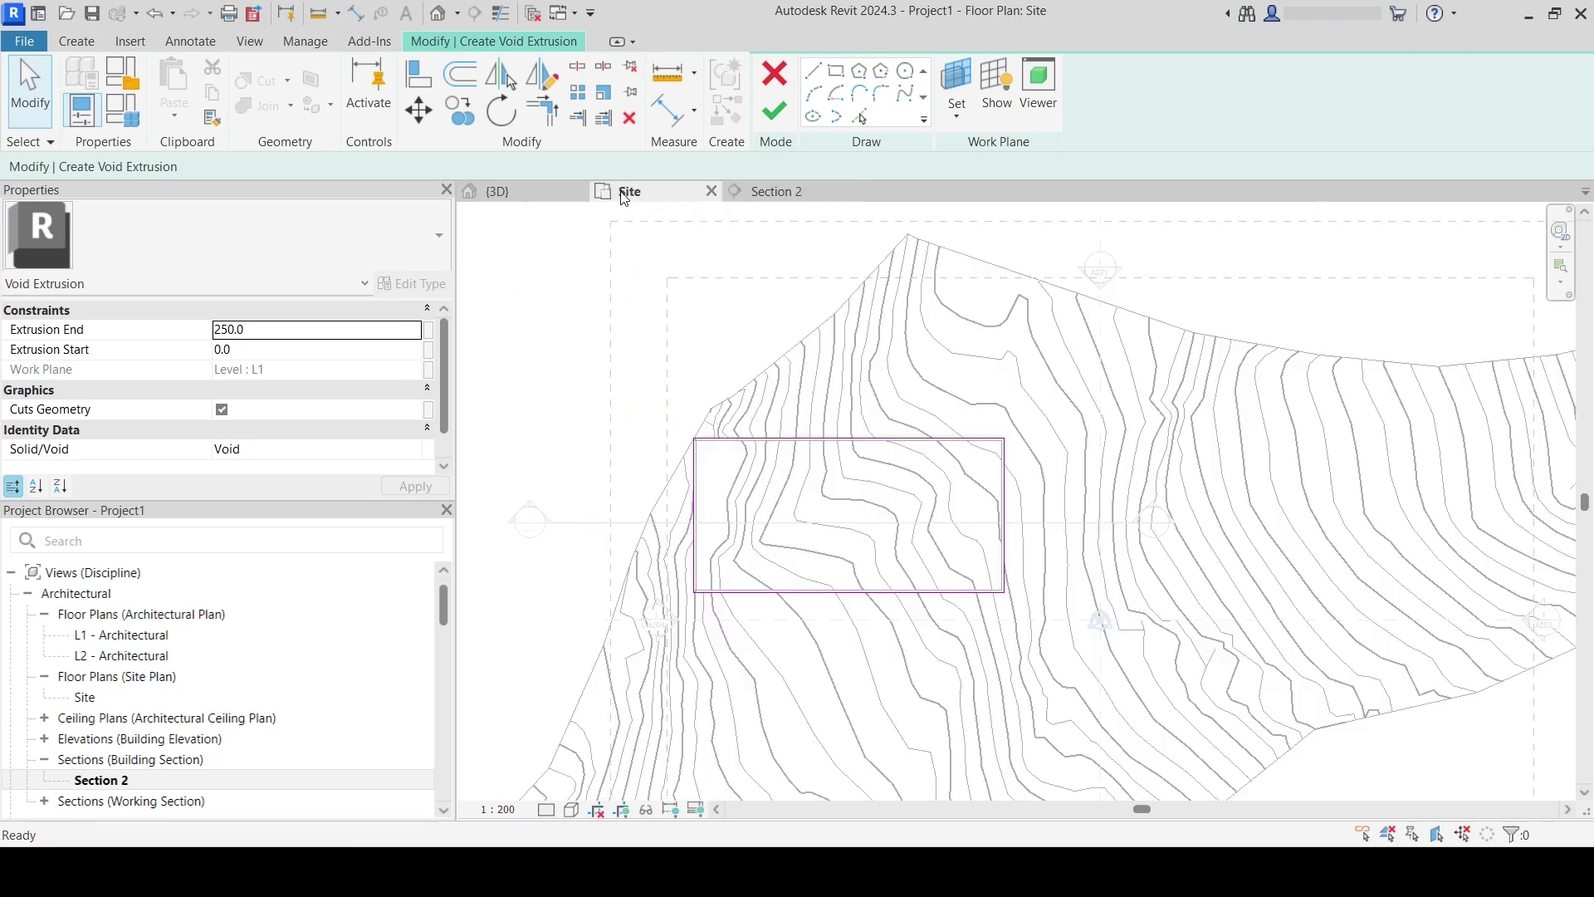
# - Finish the void sketch and stretch it in Section 2 from 6495.2 to 13389.0
pyautogui.click(778, 116)
pyautogui.click(772, 192)
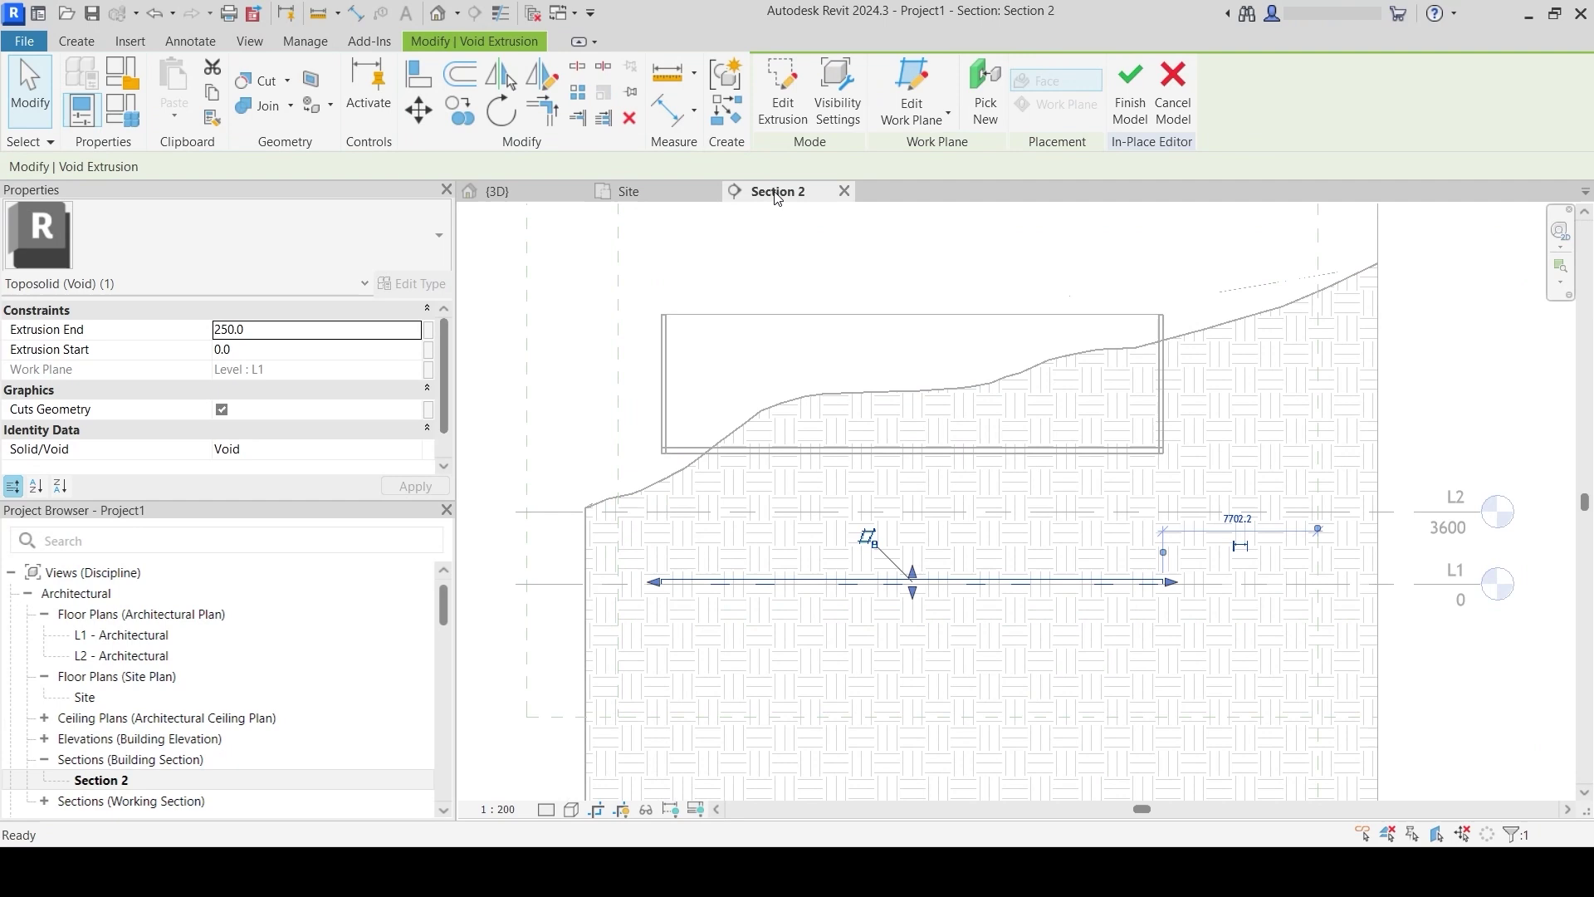
pyautogui.scroll(2, 955, 589)
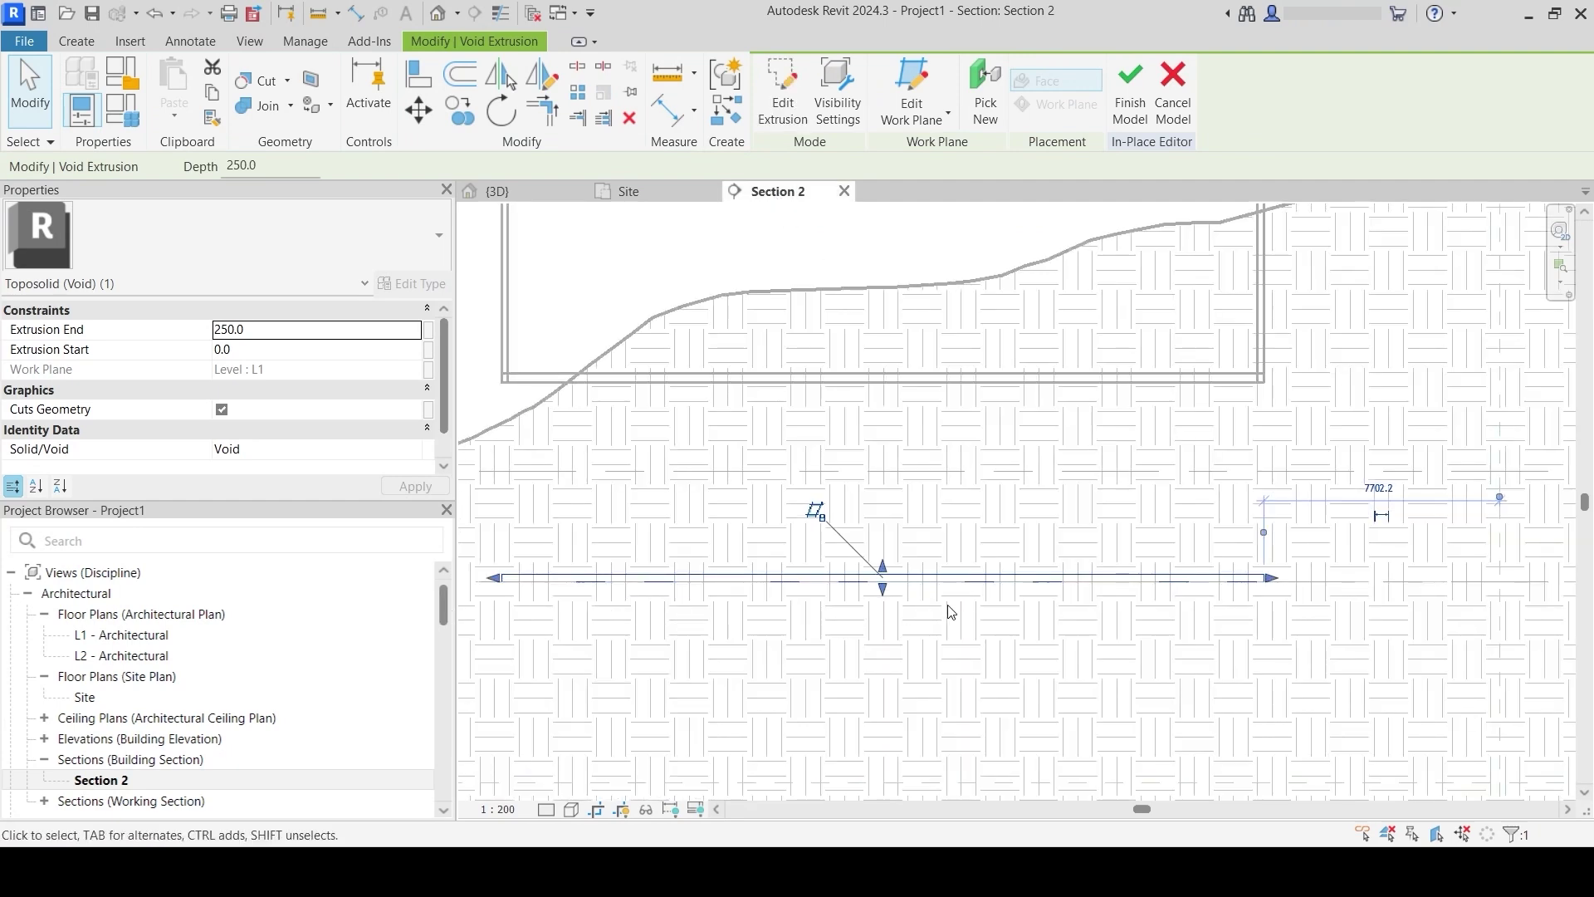
pyautogui.moveTo(886, 571); pyautogui.dragTo(843, 474)
pyautogui.moveTo(868, 529); pyautogui.dragTo(870, 688, button='middle')
pyautogui.moveTo(880, 663); pyautogui.dragTo(882, 330)
pyautogui.moveTo(882, 747); pyautogui.dragTo(874, 540)
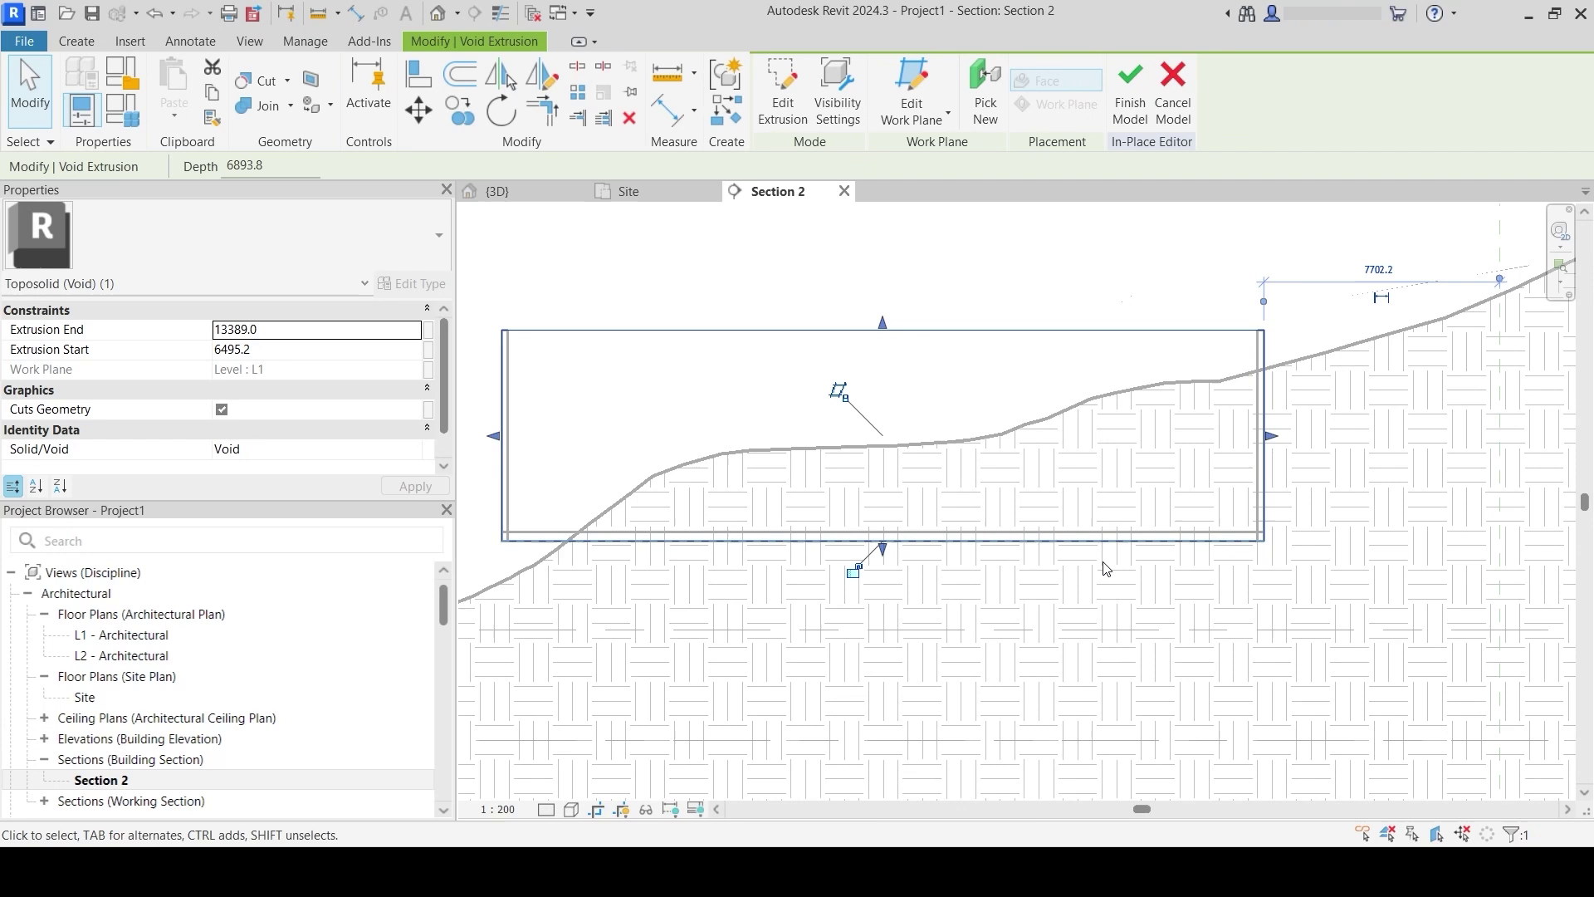
# - Use Cut Geometry to cut the toposolid with the void extrusion
pyautogui.click(268, 83)
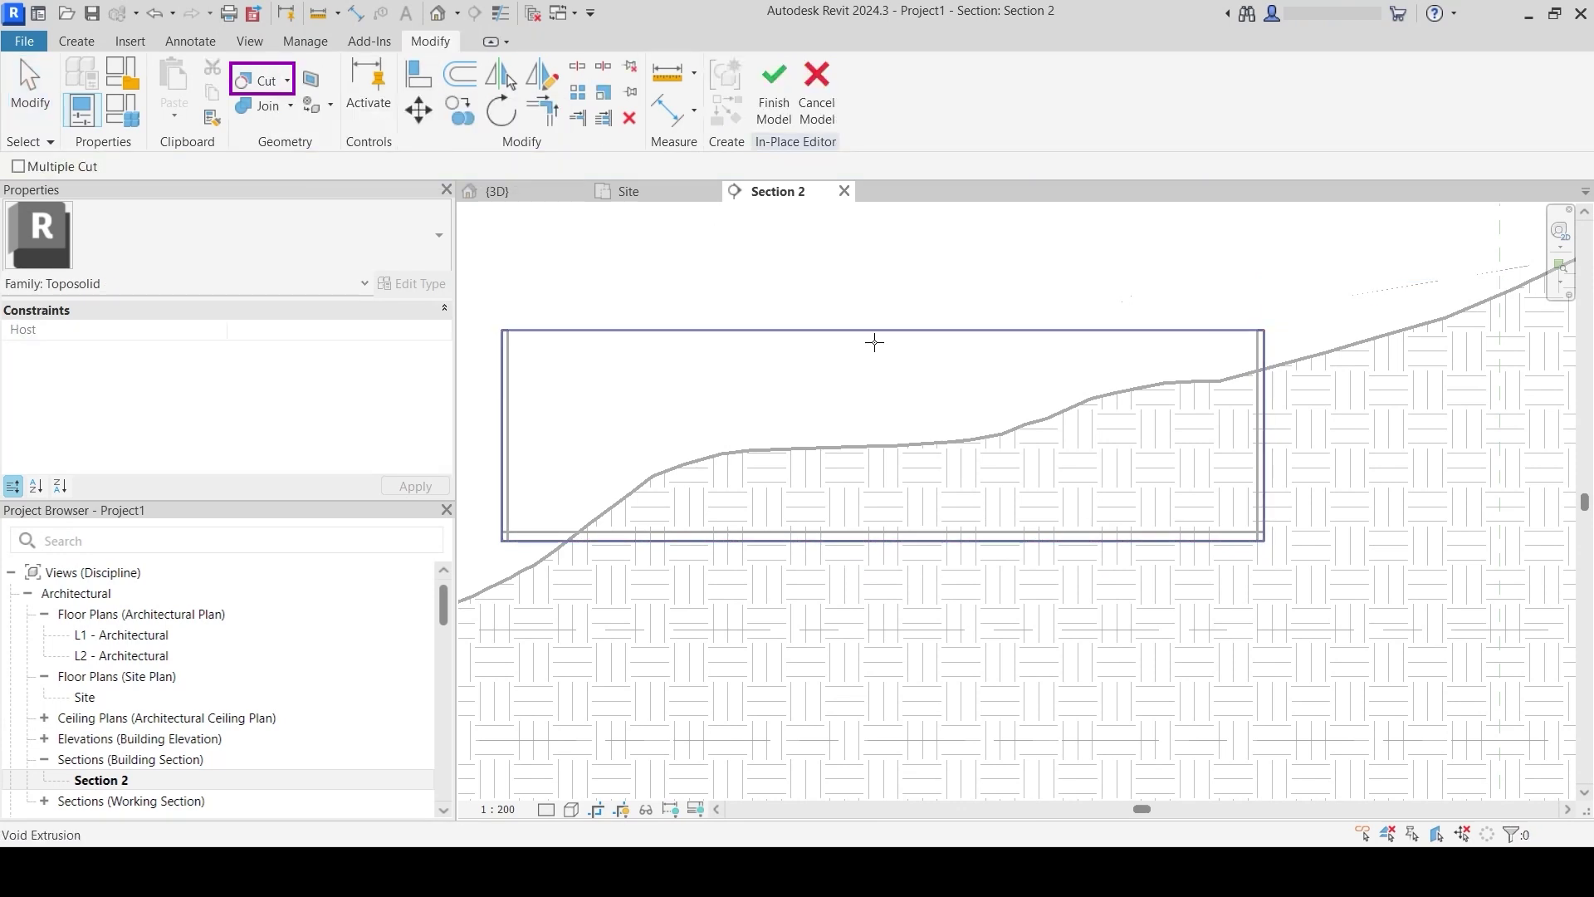
pyautogui.click(875, 339)
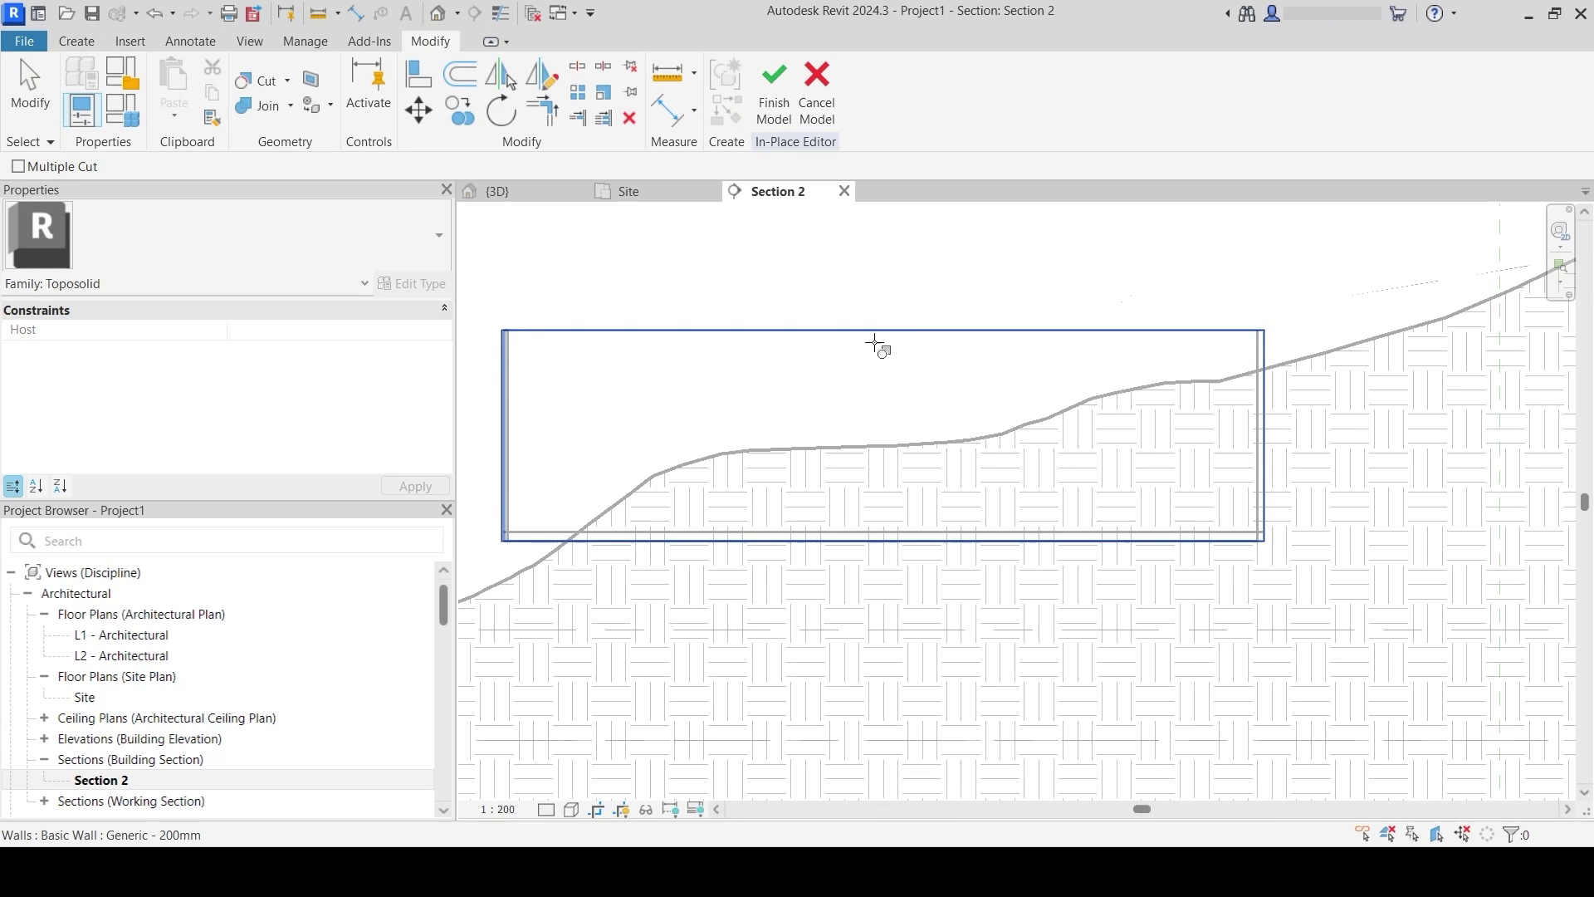
pyautogui.click(1340, 390)
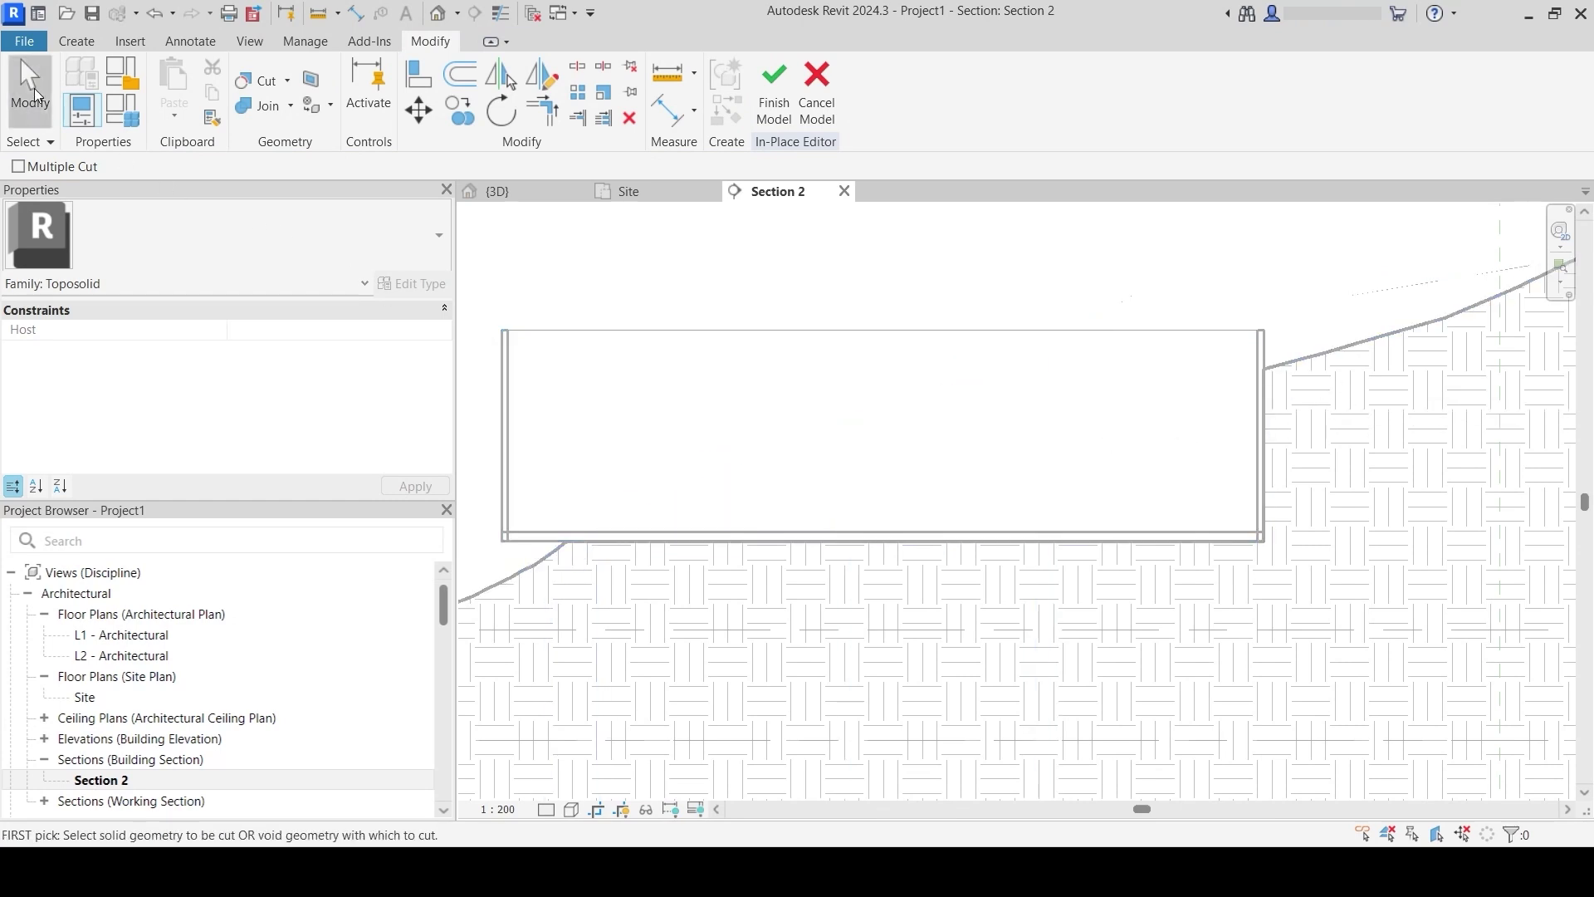
pyautogui.press('Escape')
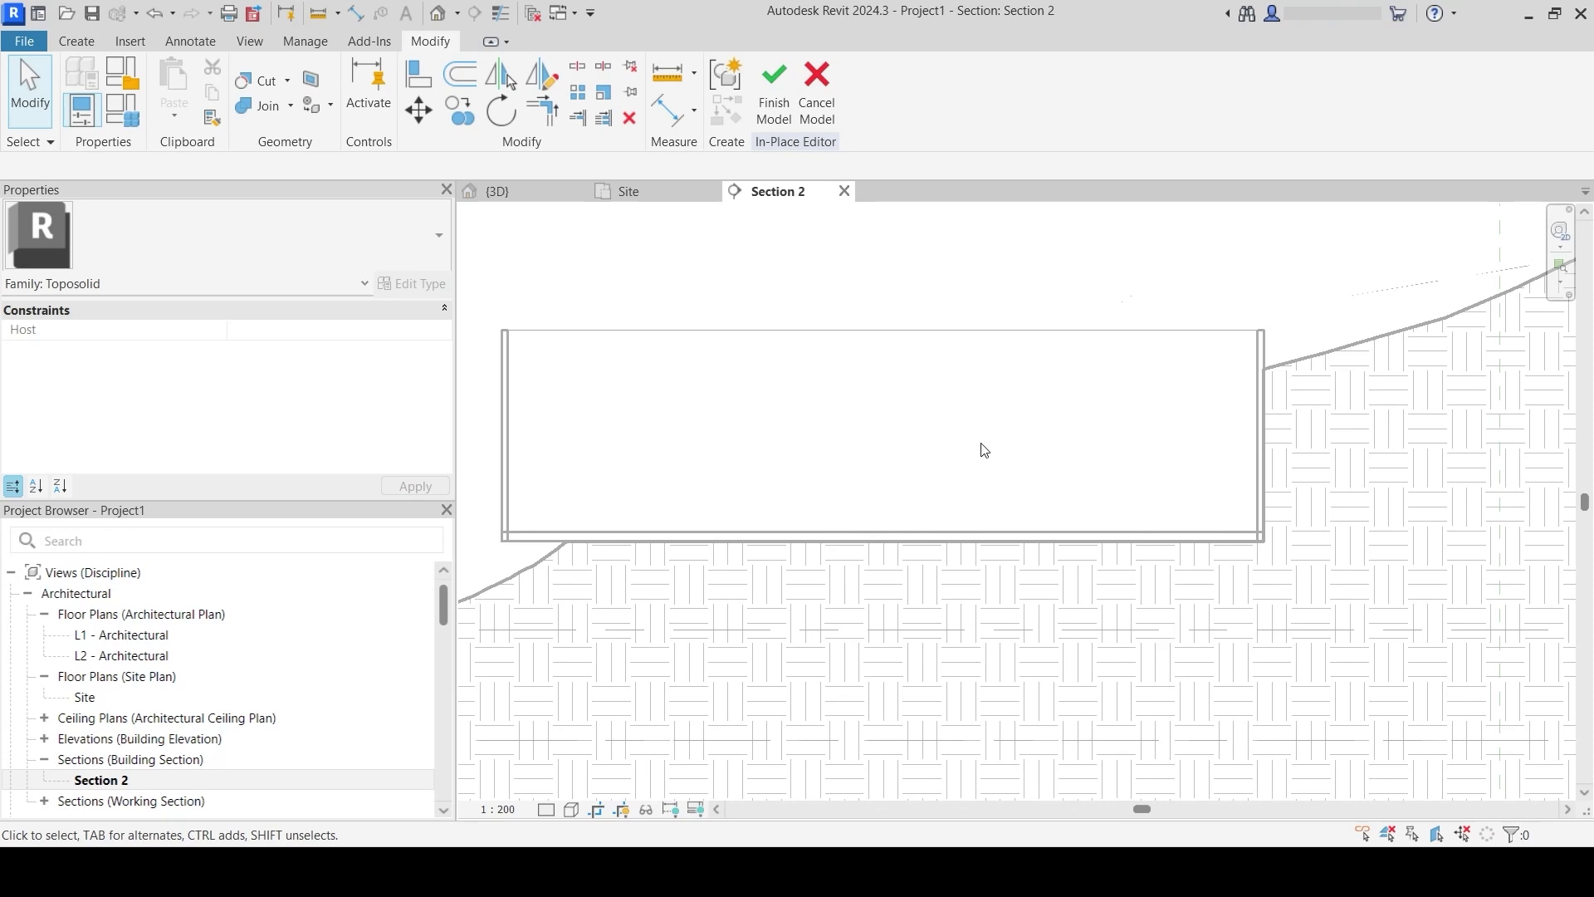
# - Finish the in-place model and orbit the 3D view to inspect the terrain cut
pyautogui.click(784, 120)
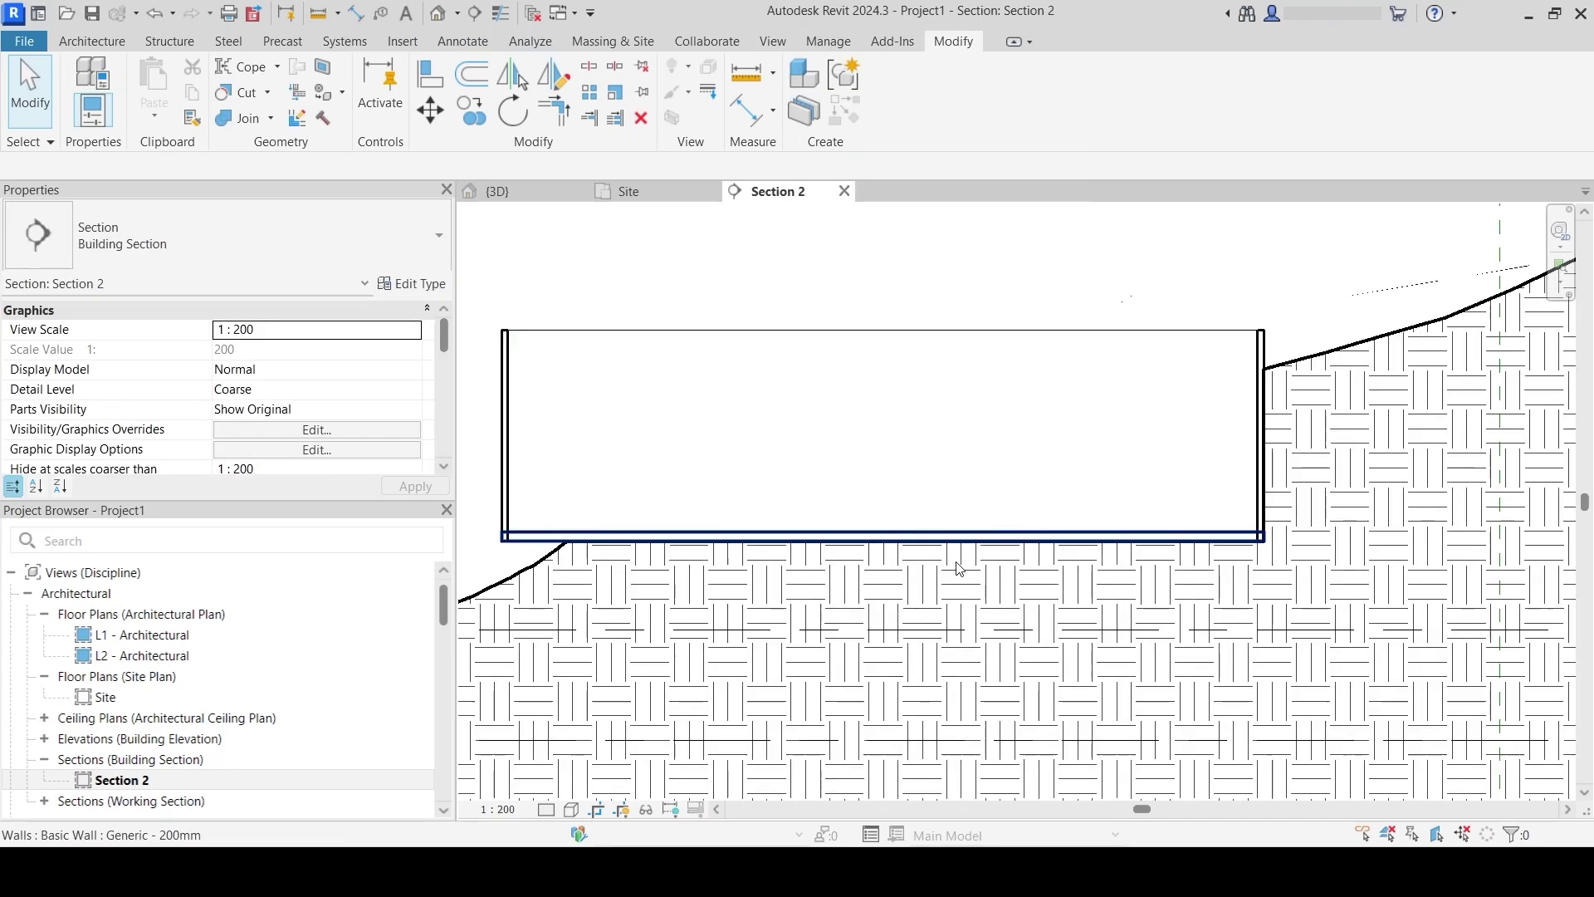
pyautogui.click(498, 192)
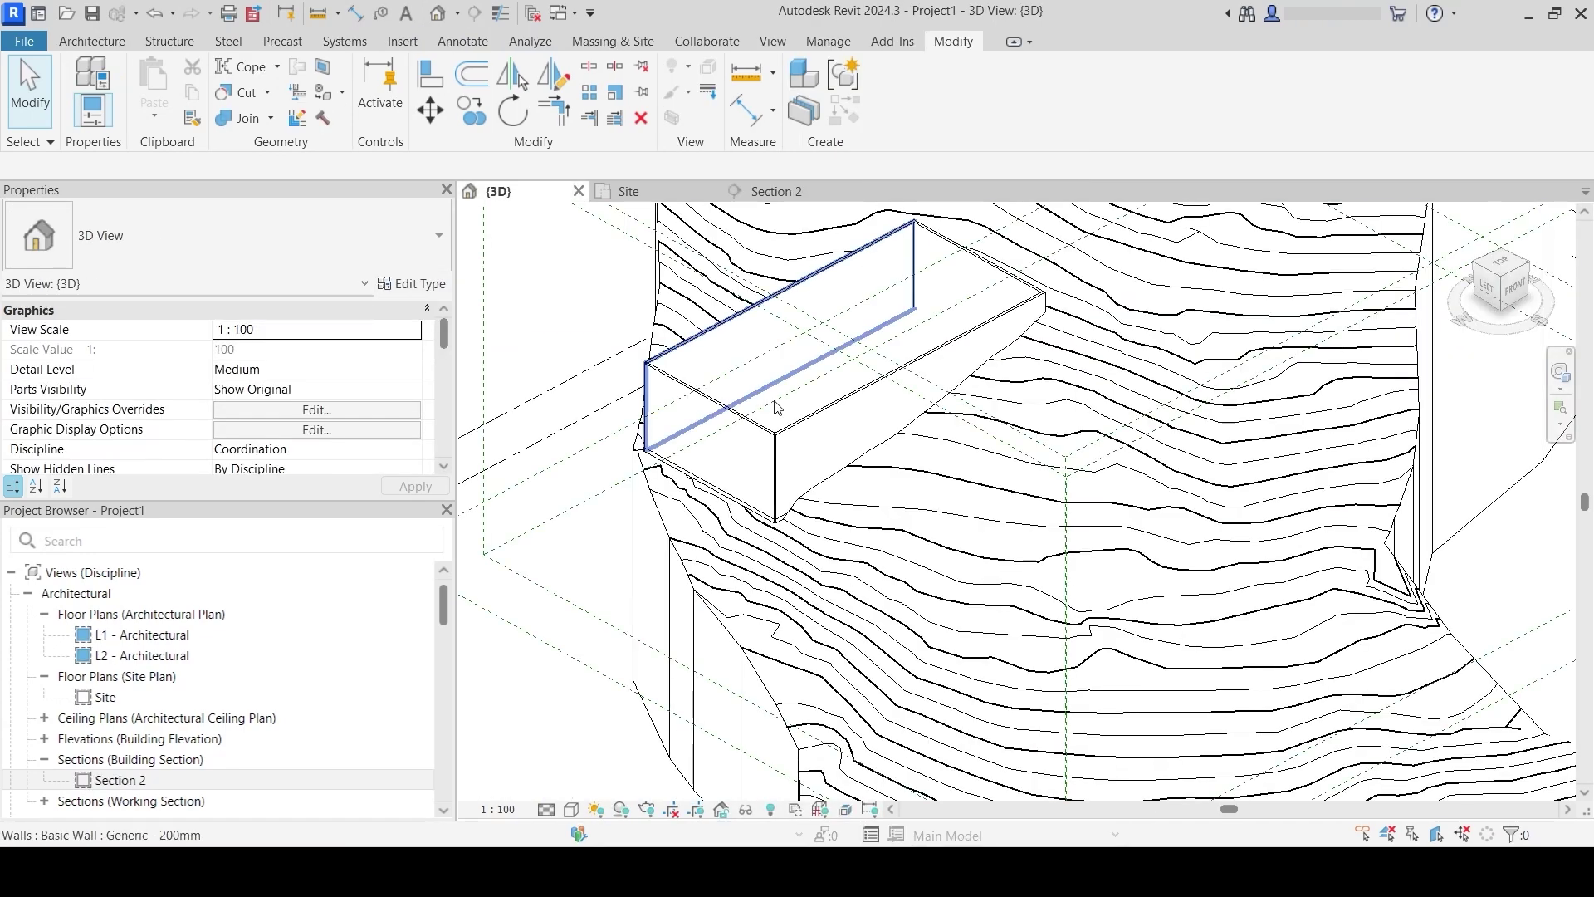
pyautogui.keyDown('shift'); pyautogui.moveTo(756, 654); pyautogui.dragTo(1028, 662, button='middle'); pyautogui.keyUp('shift')
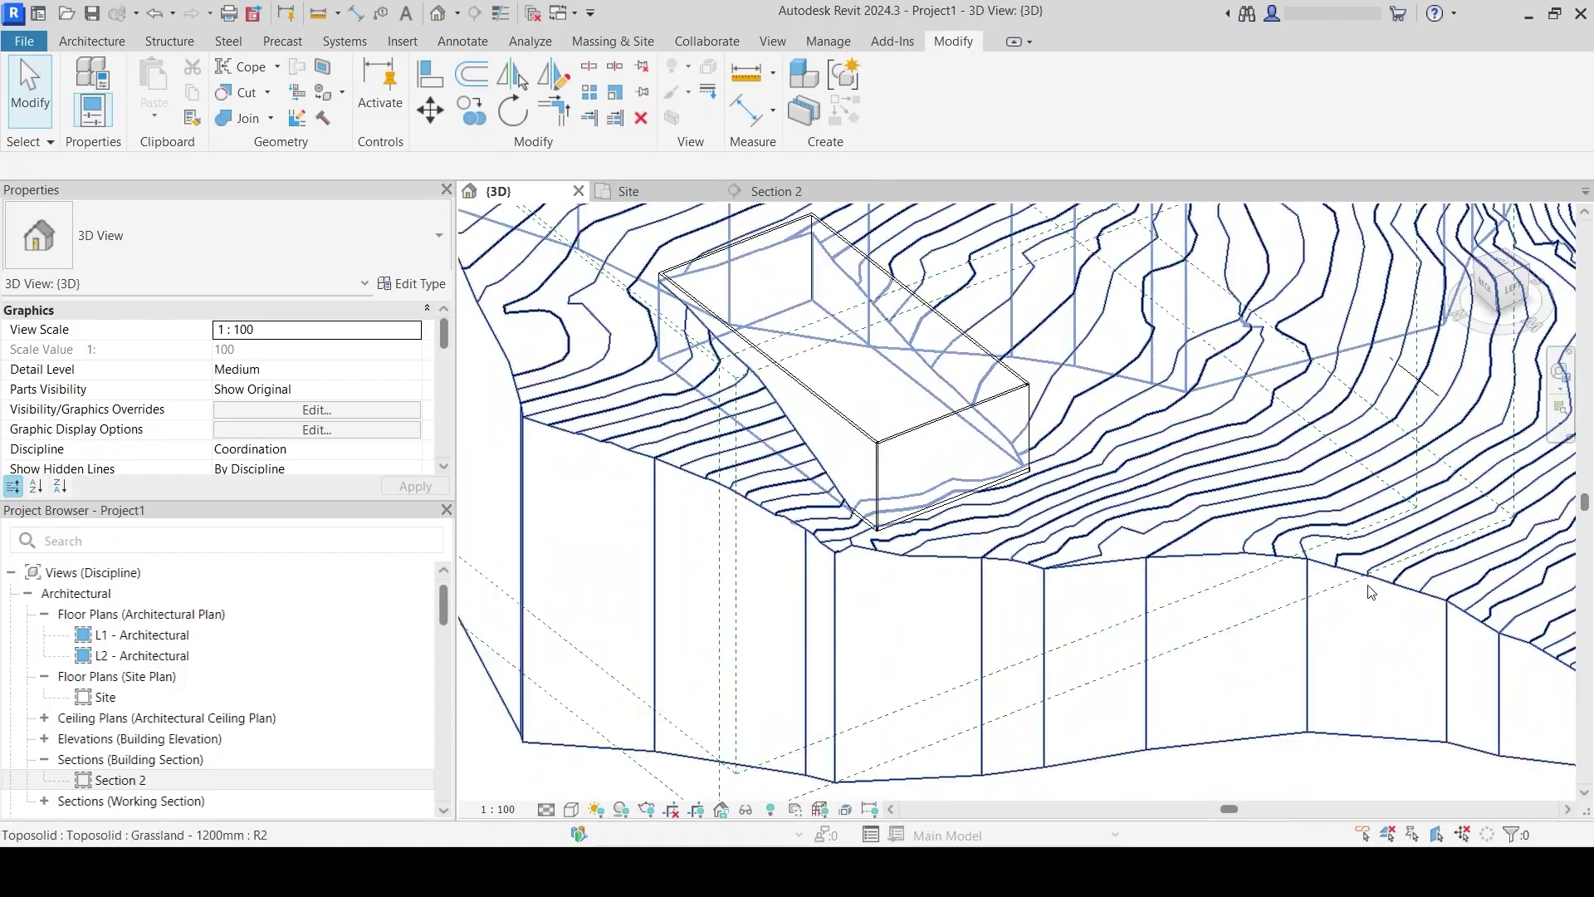
pyautogui.keyDown('shift'); pyautogui.moveTo(1331, 567); pyautogui.dragTo(610, 757, button='middle'); pyautogui.keyUp('shift')
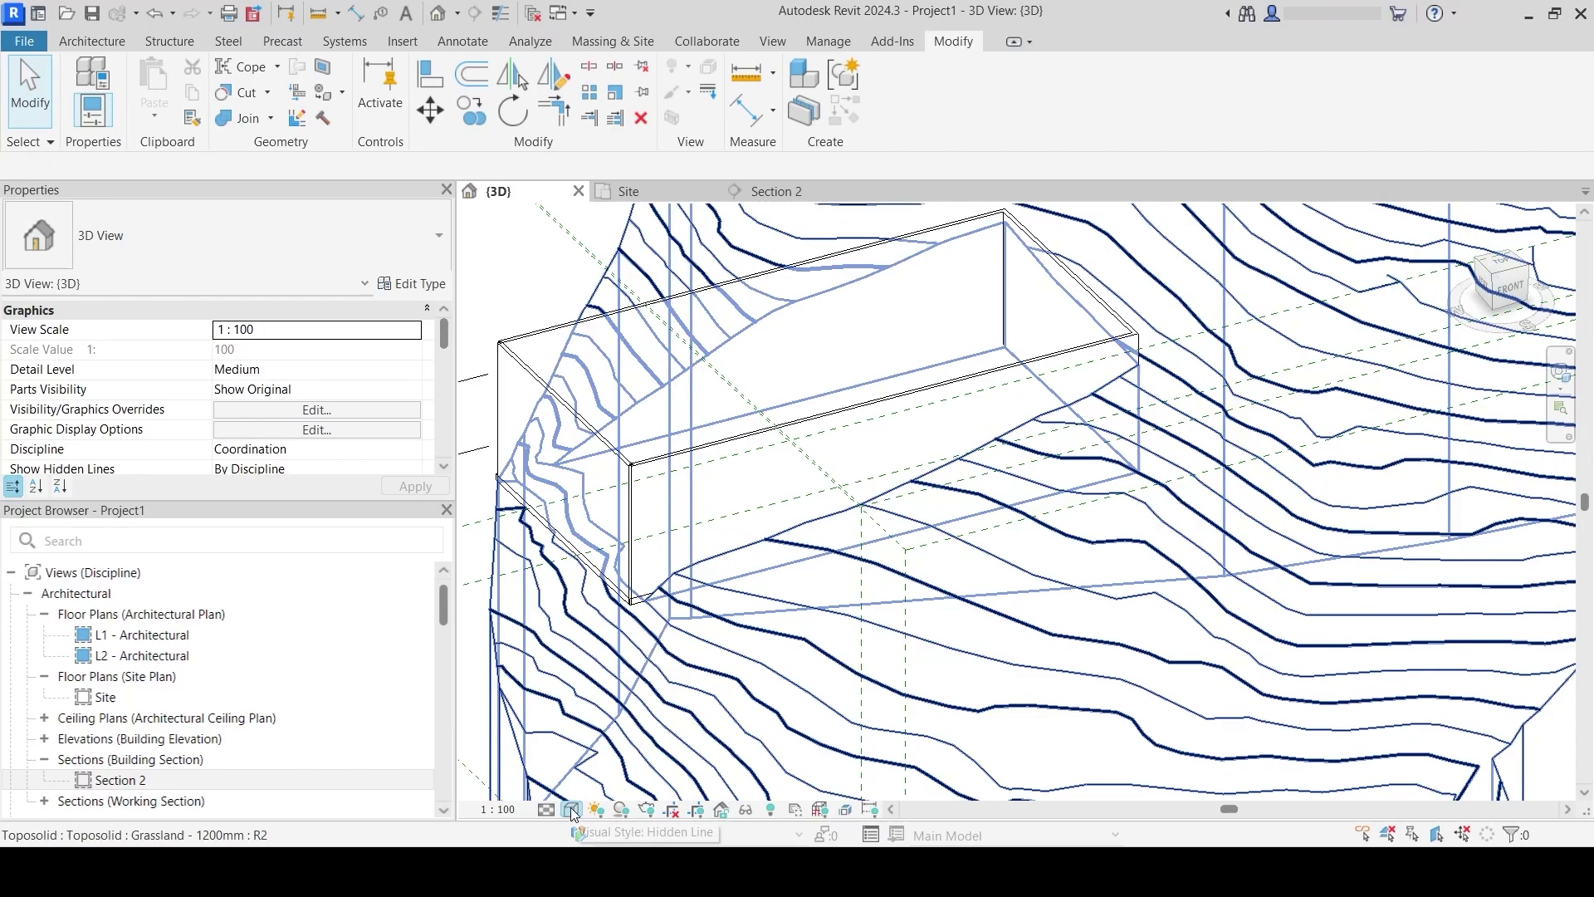
# - Set the visual style to Consistent Colors and orbit around the excavated pit
pyautogui.click(572, 810)
pyautogui.click(618, 746)
pyautogui.keyDown('shift'); pyautogui.moveTo(880, 686); pyautogui.dragTo(1137, 505, button='middle'); pyautogui.keyUp('shift')
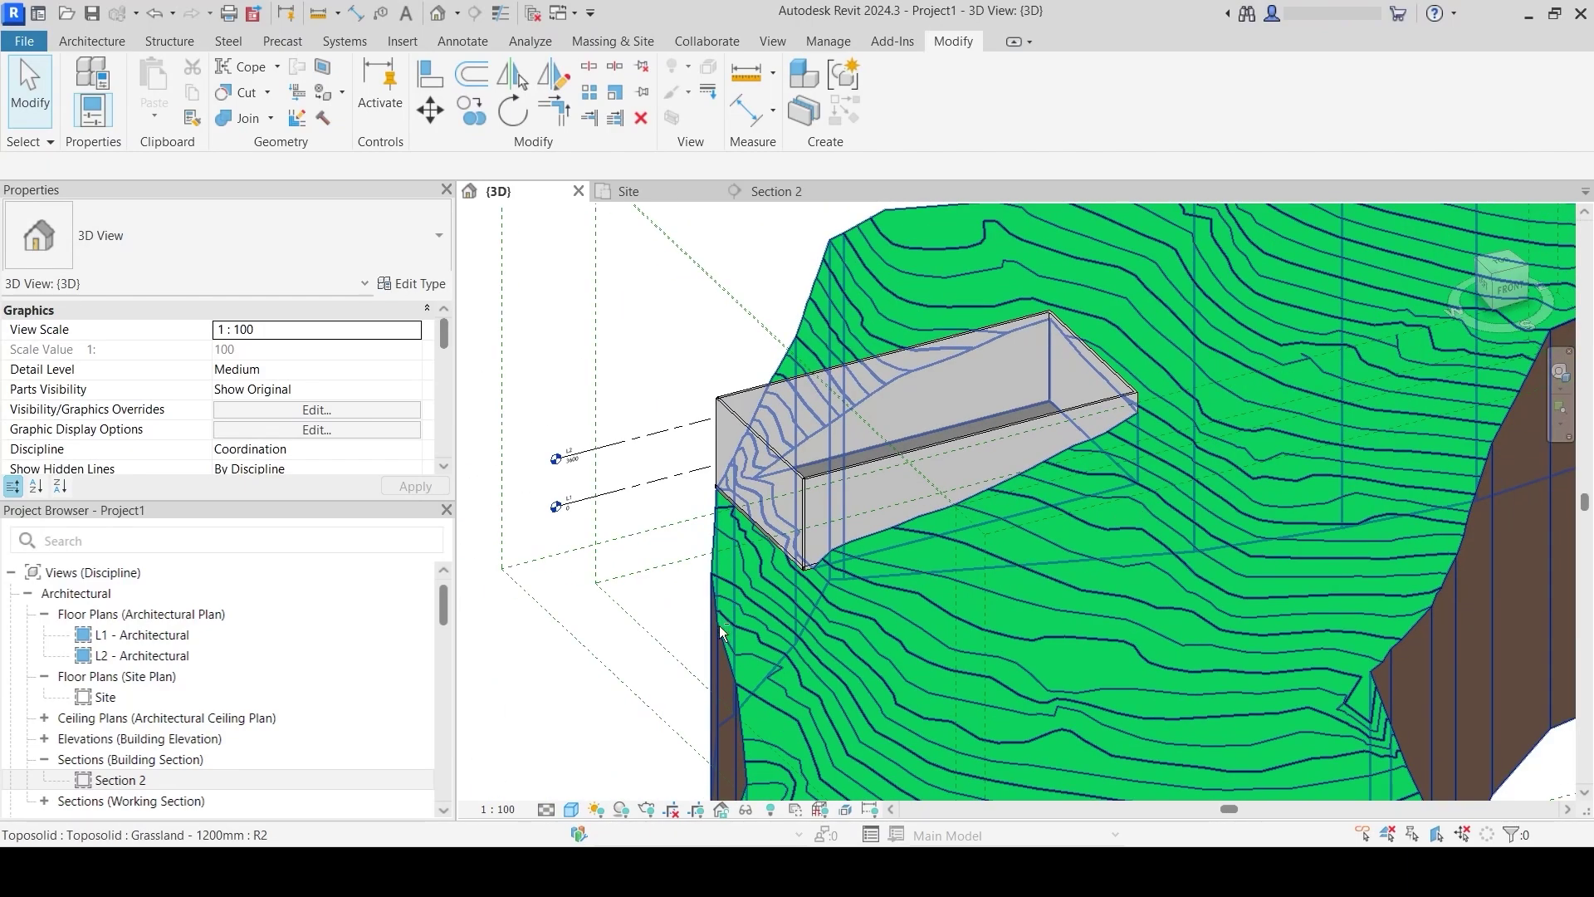
pyautogui.keyDown('shift'); pyautogui.moveTo(719, 625); pyautogui.dragTo(801, 685, button='middle'); pyautogui.keyUp('shift')
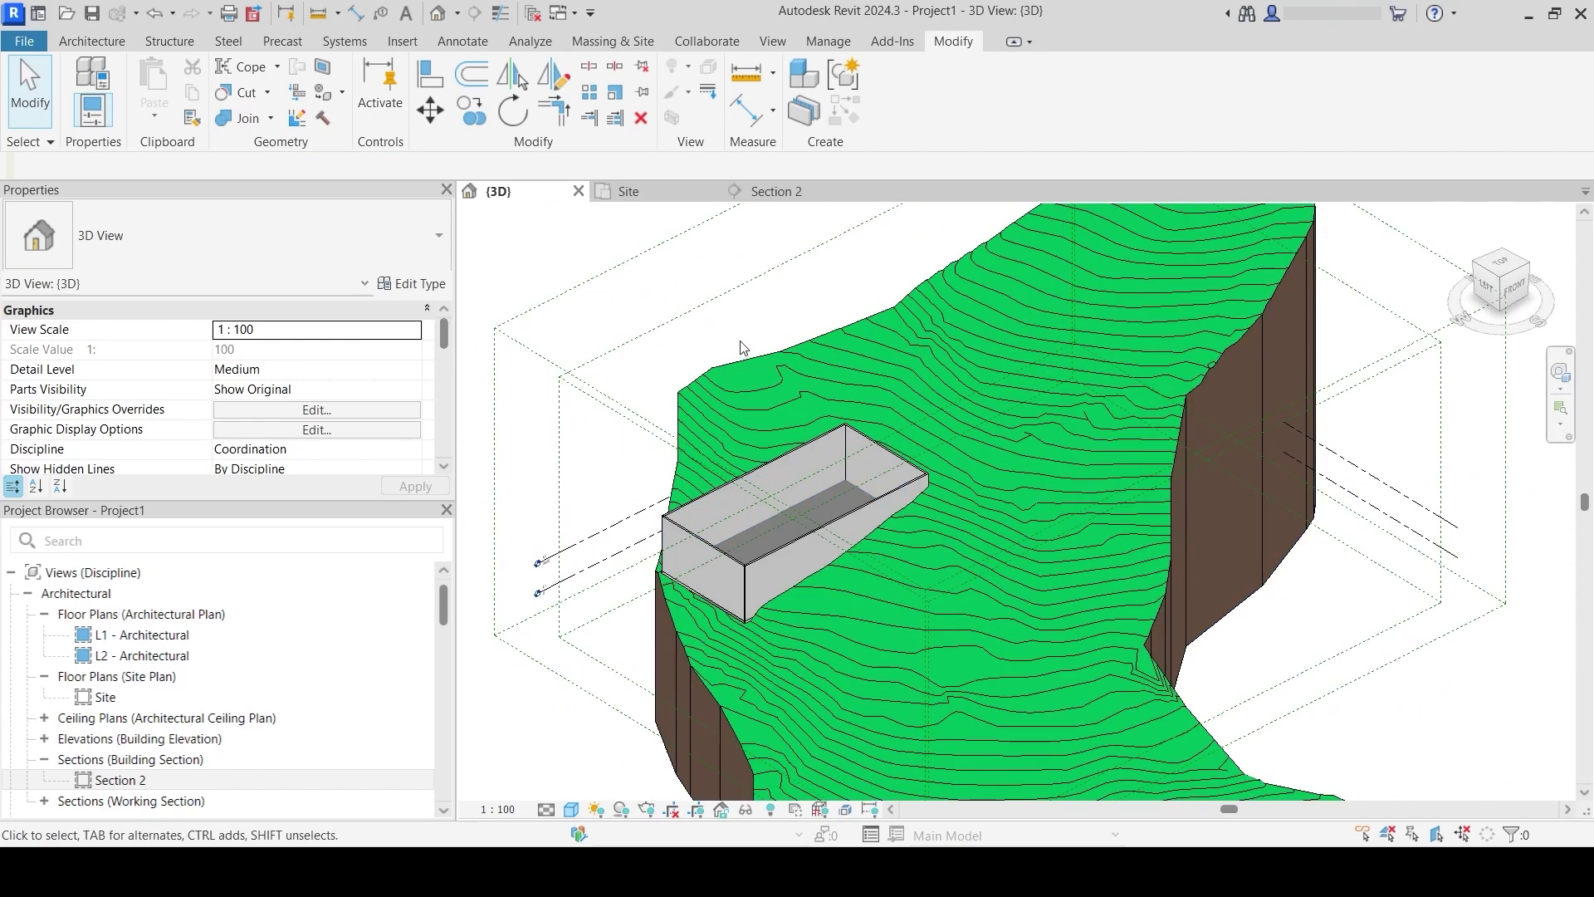
# - In Section 2, box-select around the building and filter down to the single cut toposolid
pyautogui.click(766, 194)
pyautogui.scroll(-2, 779, 294)
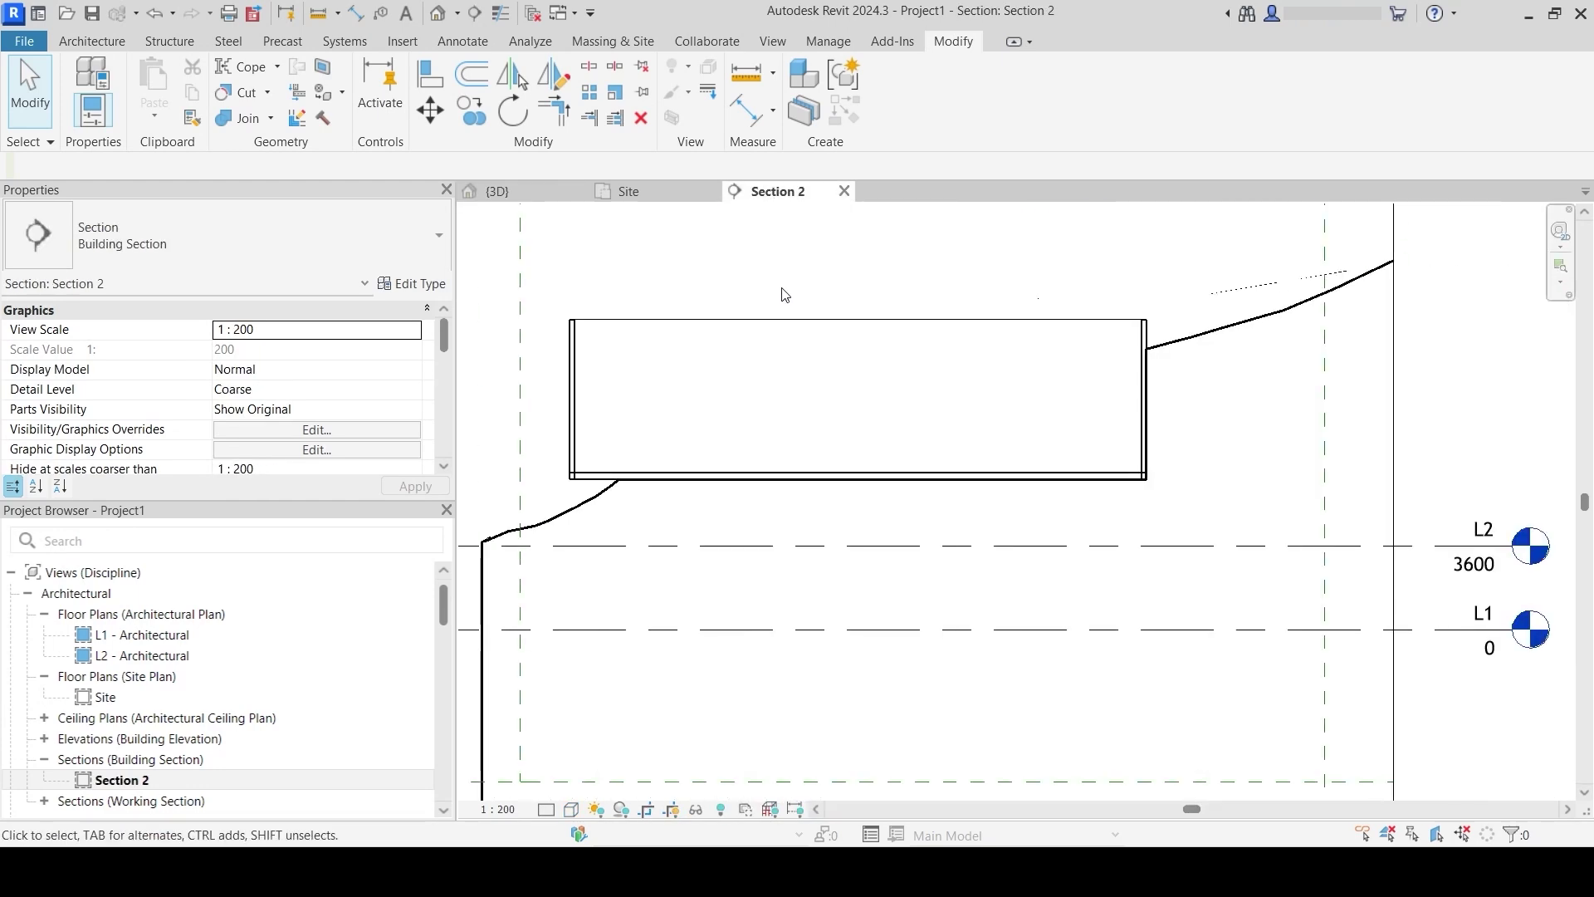
pyautogui.moveTo(1219, 239); pyautogui.dragTo(878, 549)
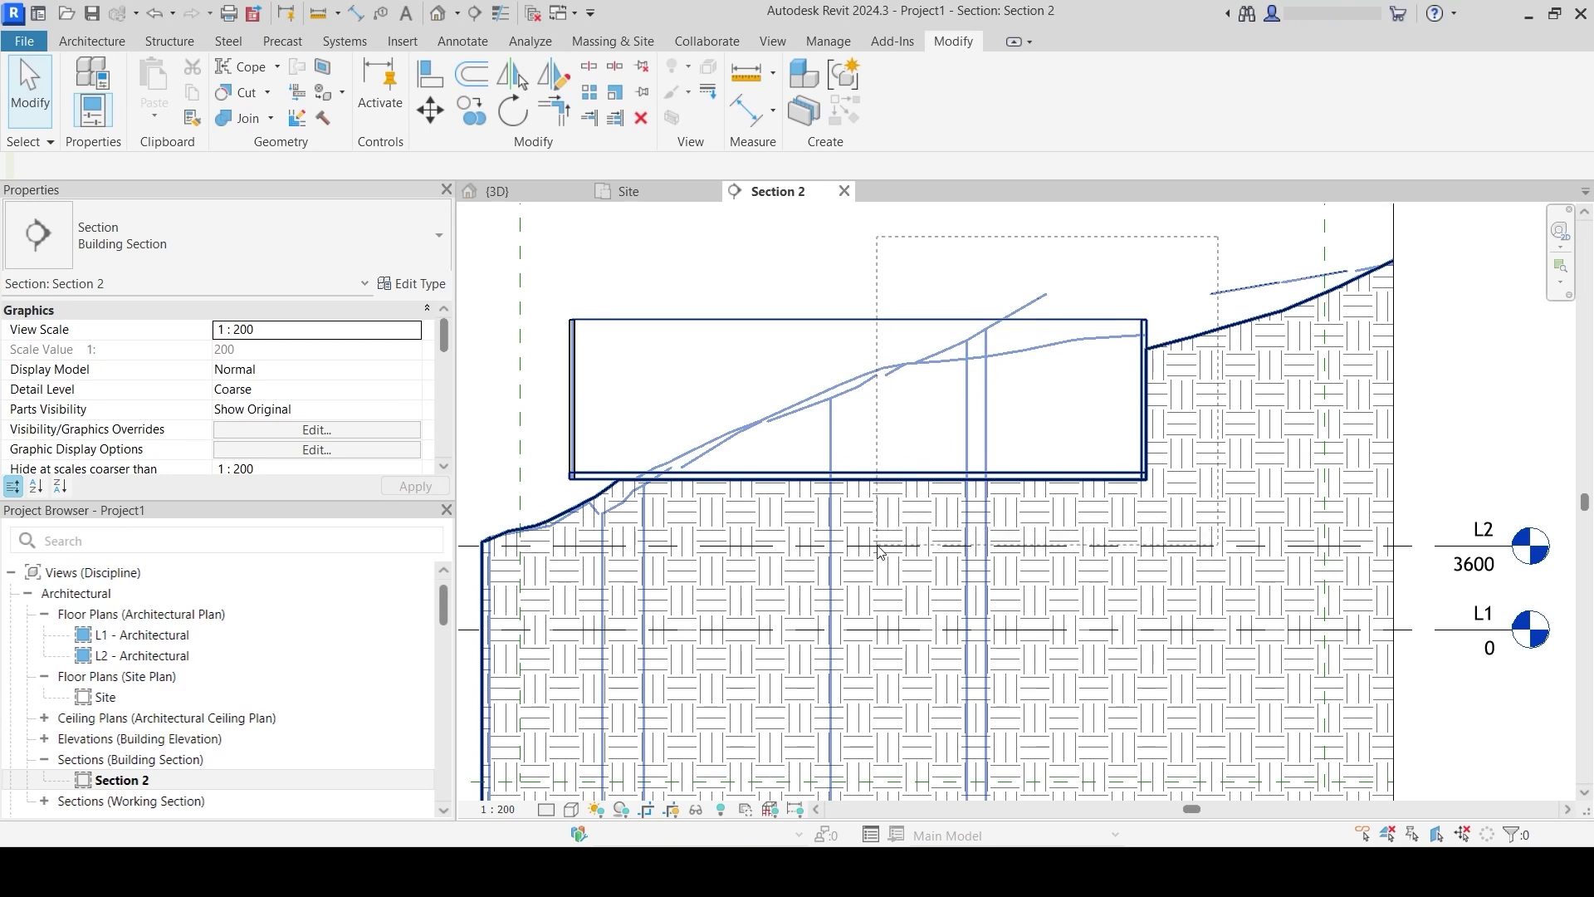
pyautogui.moveTo(879, 549); pyautogui.dragTo(879, 550)
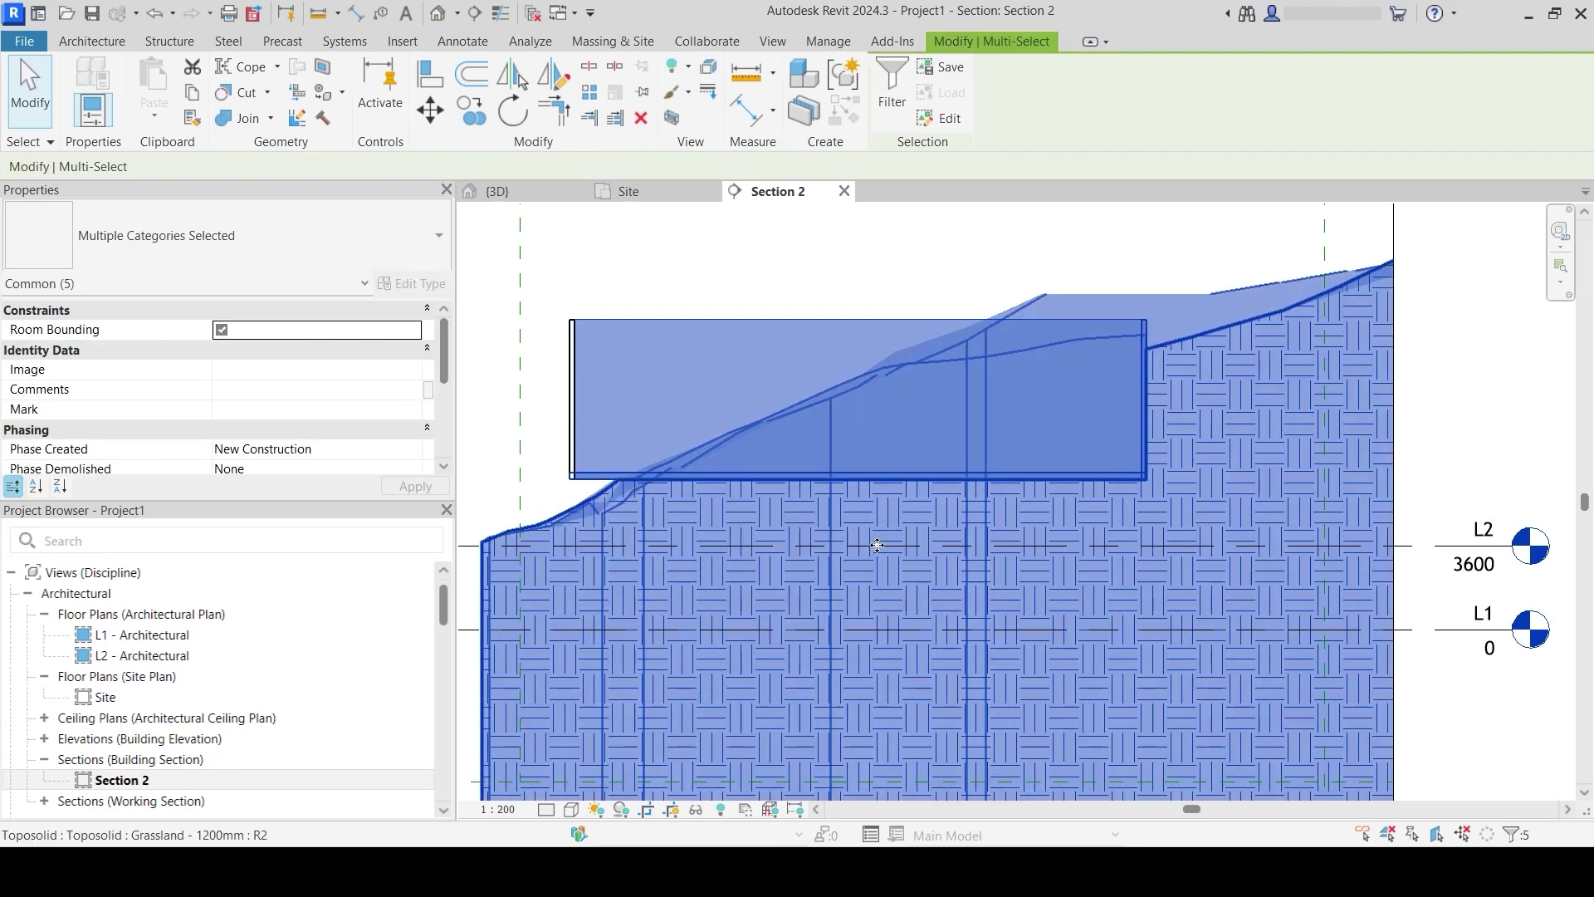
pyautogui.click(882, 97)
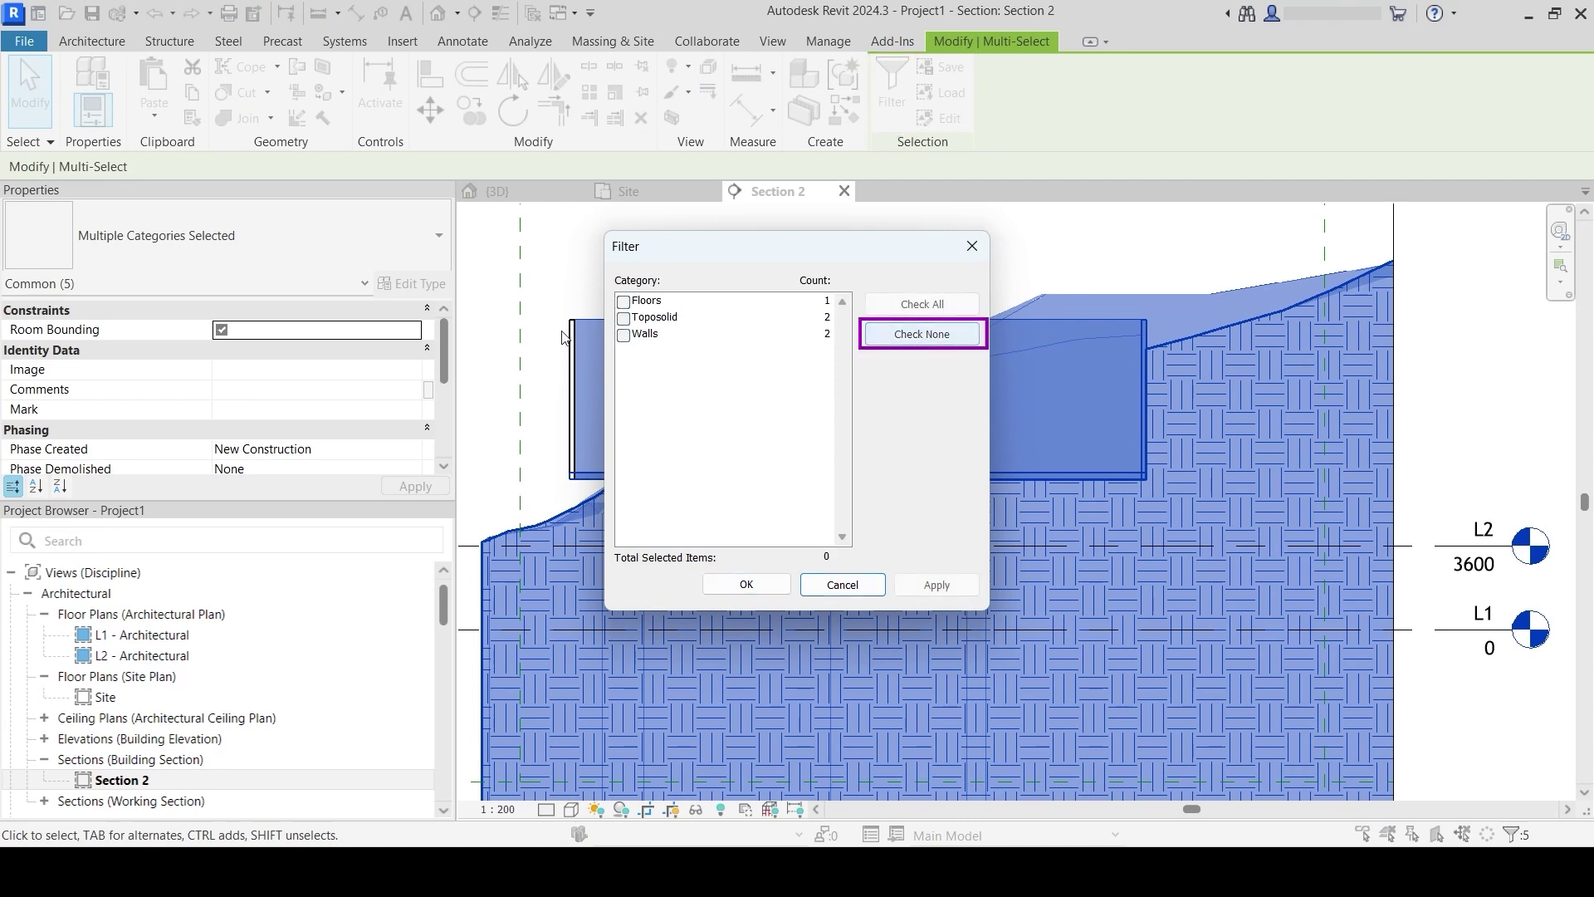
pyautogui.click(624, 318)
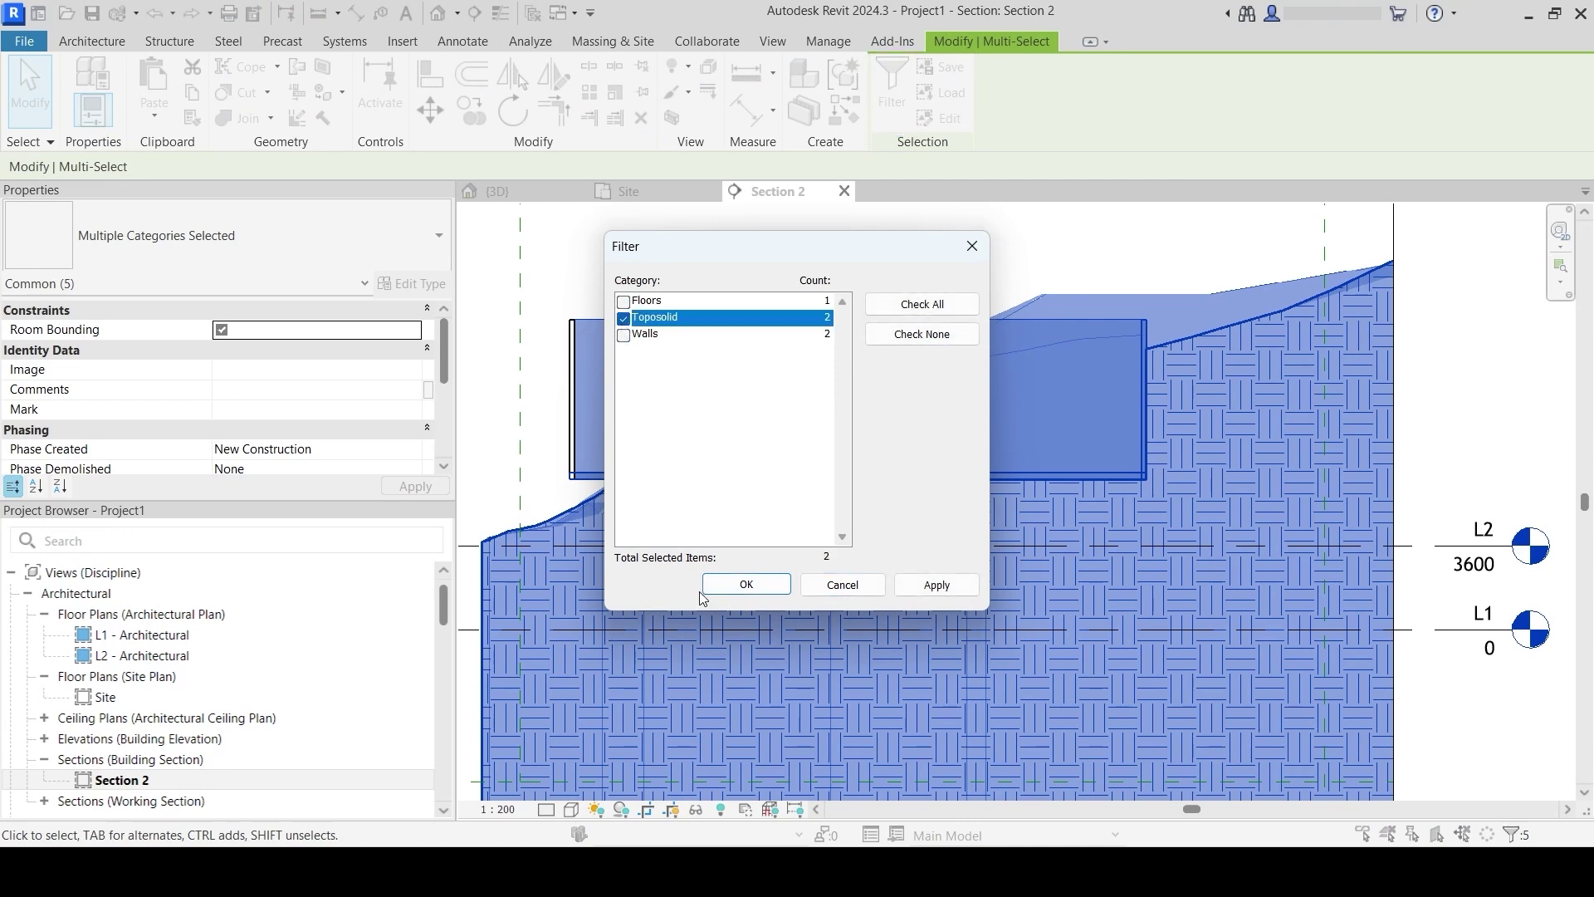
pyautogui.click(738, 585)
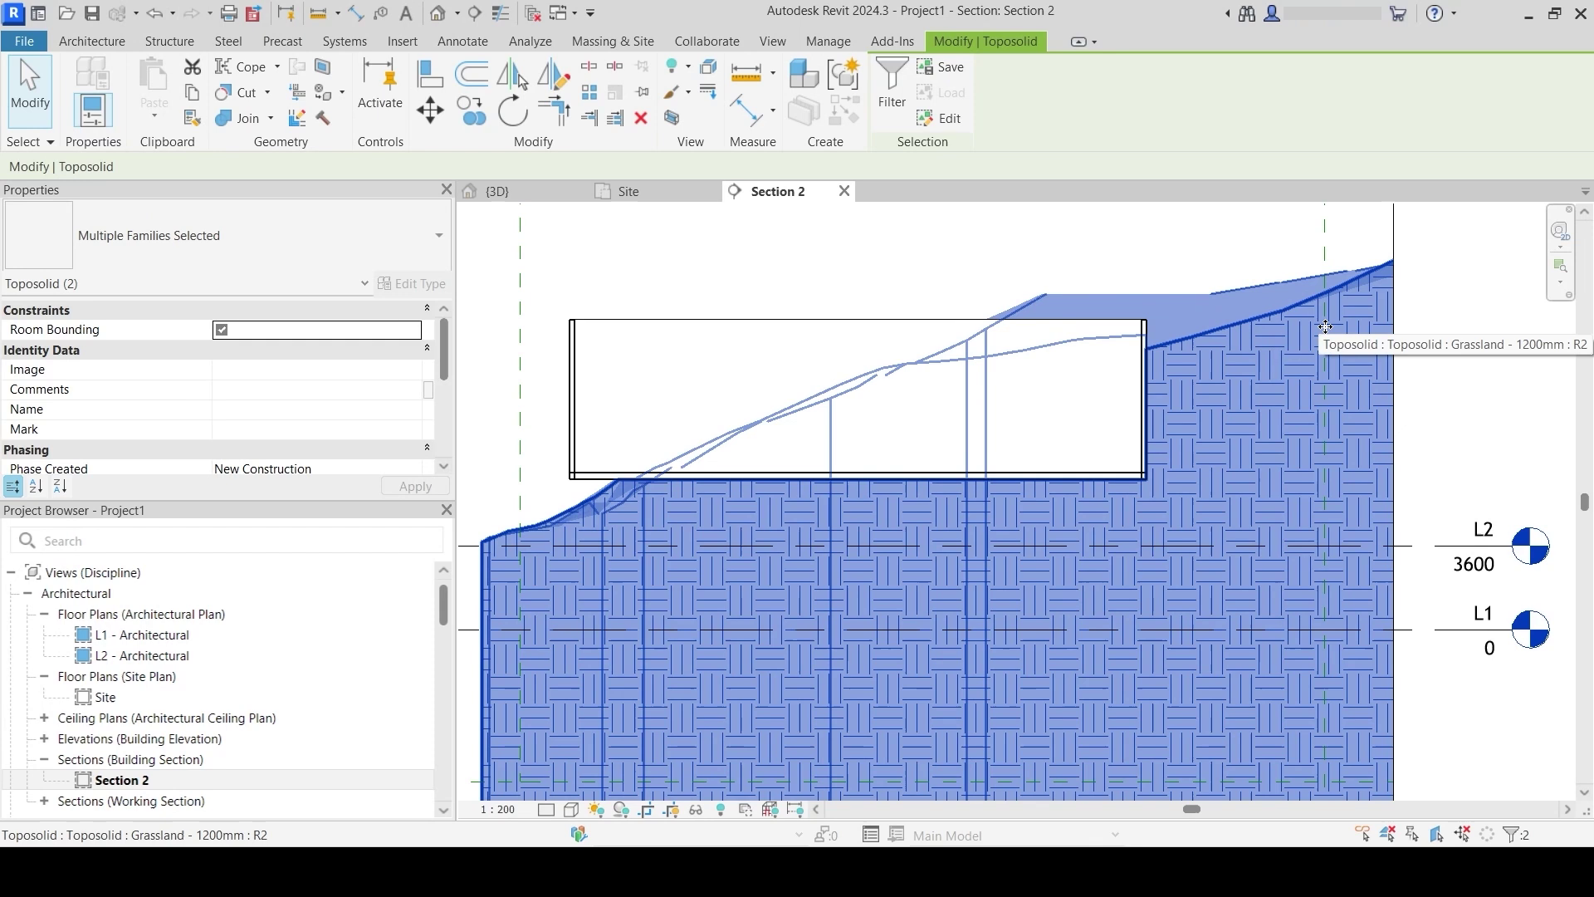
pyautogui.keyDown('shift'); pyautogui.click(1273, 318); pyautogui.keyUp('shift')
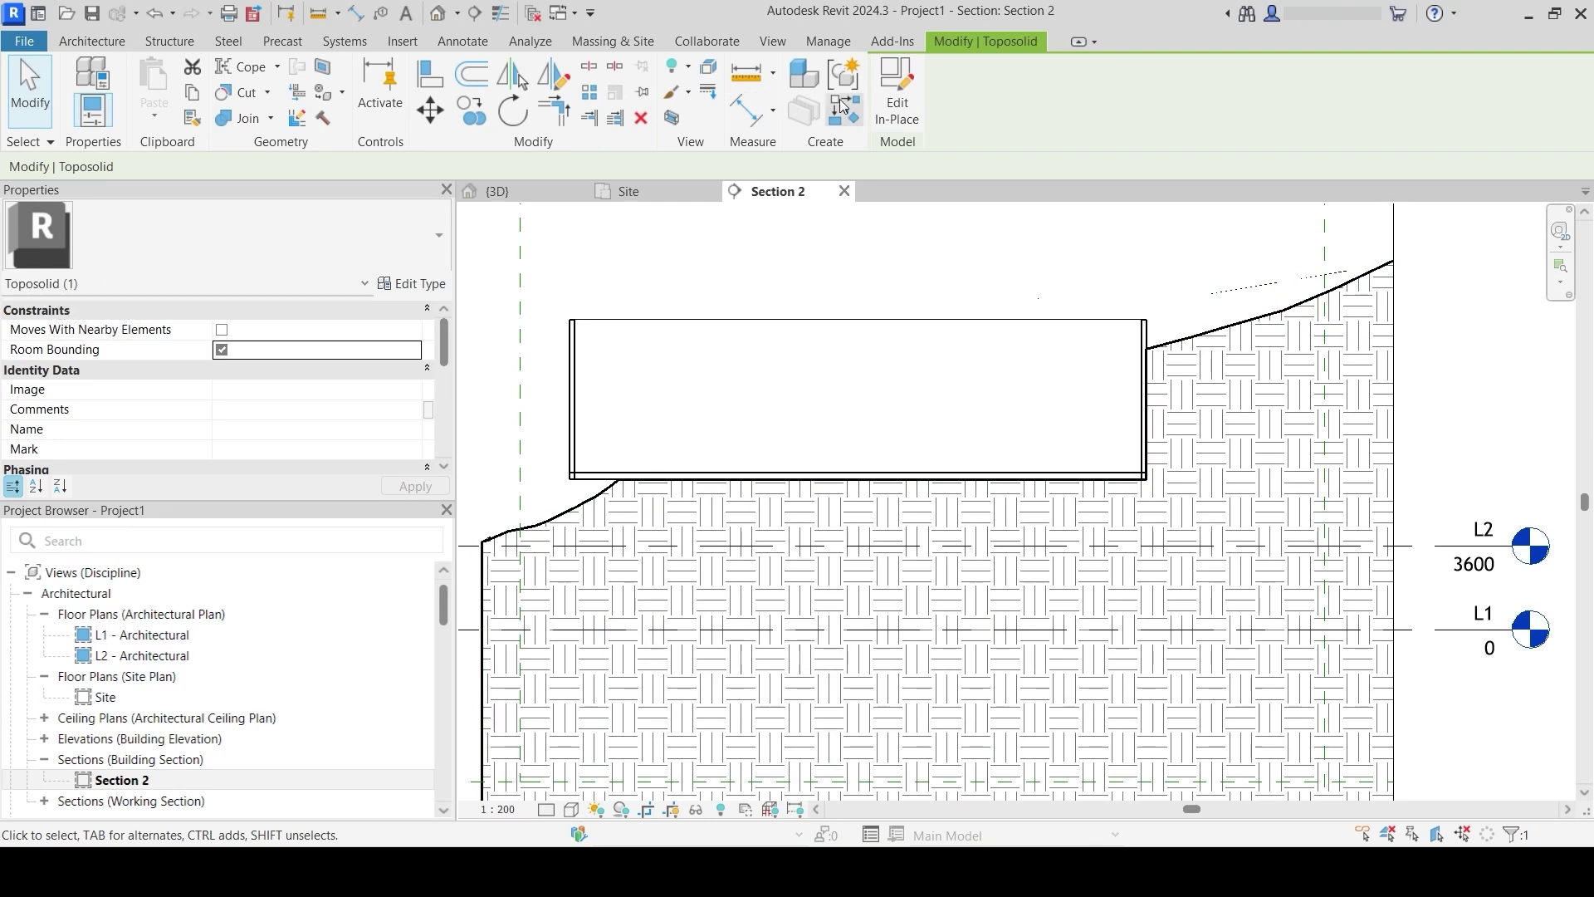
# - Edit the toposolid in place and stretch the void's bottom and right edge outward
pyautogui.click(905, 107)
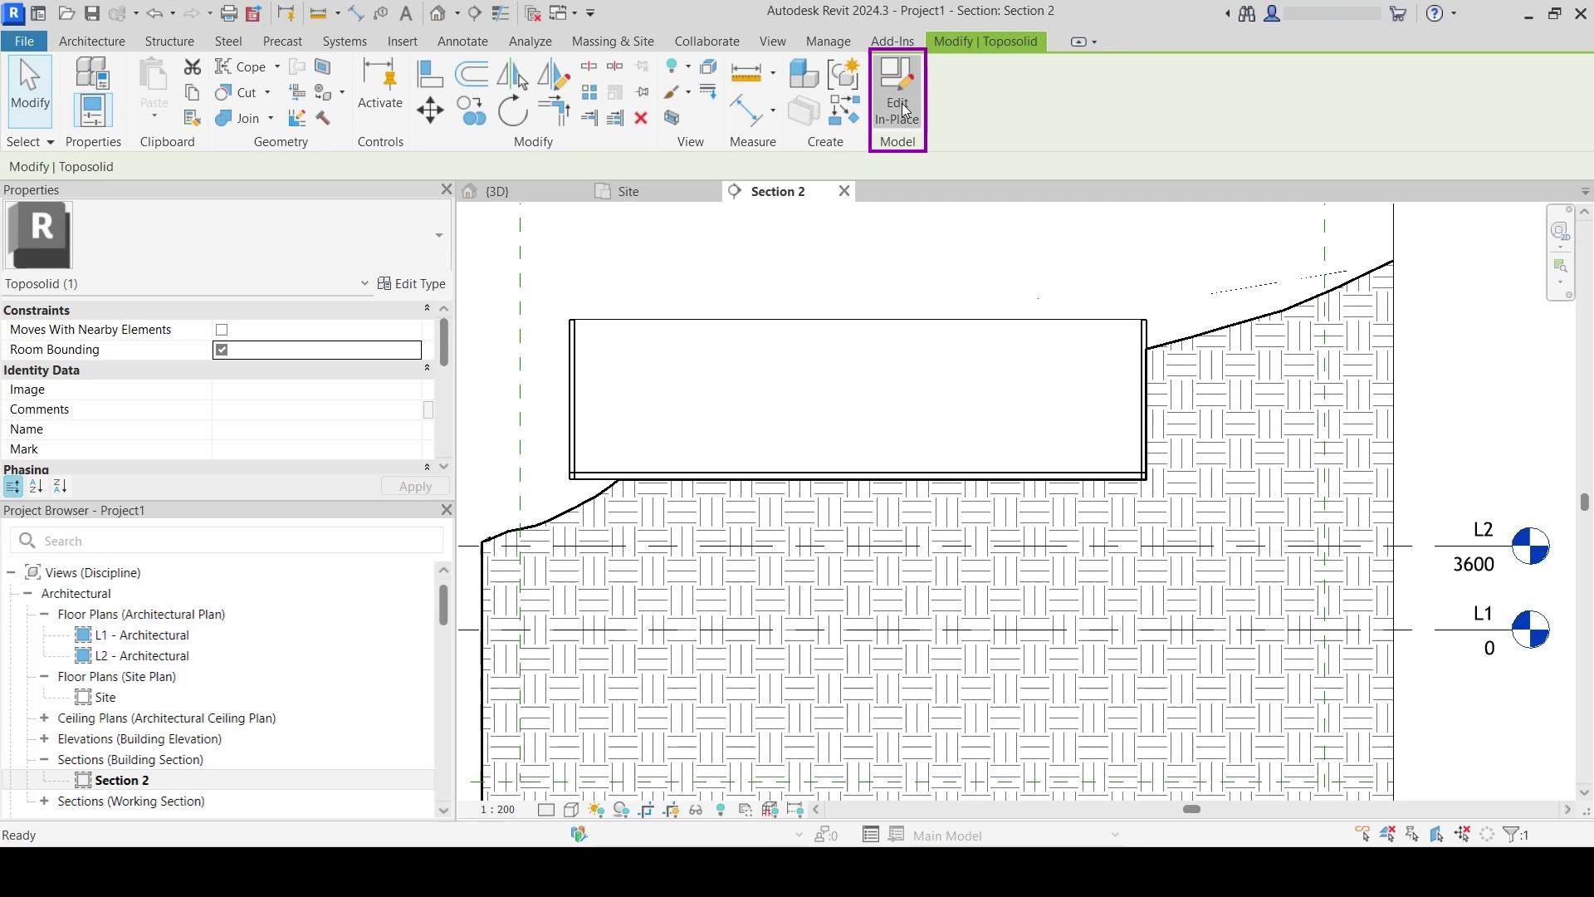
pyautogui.click(1008, 484)
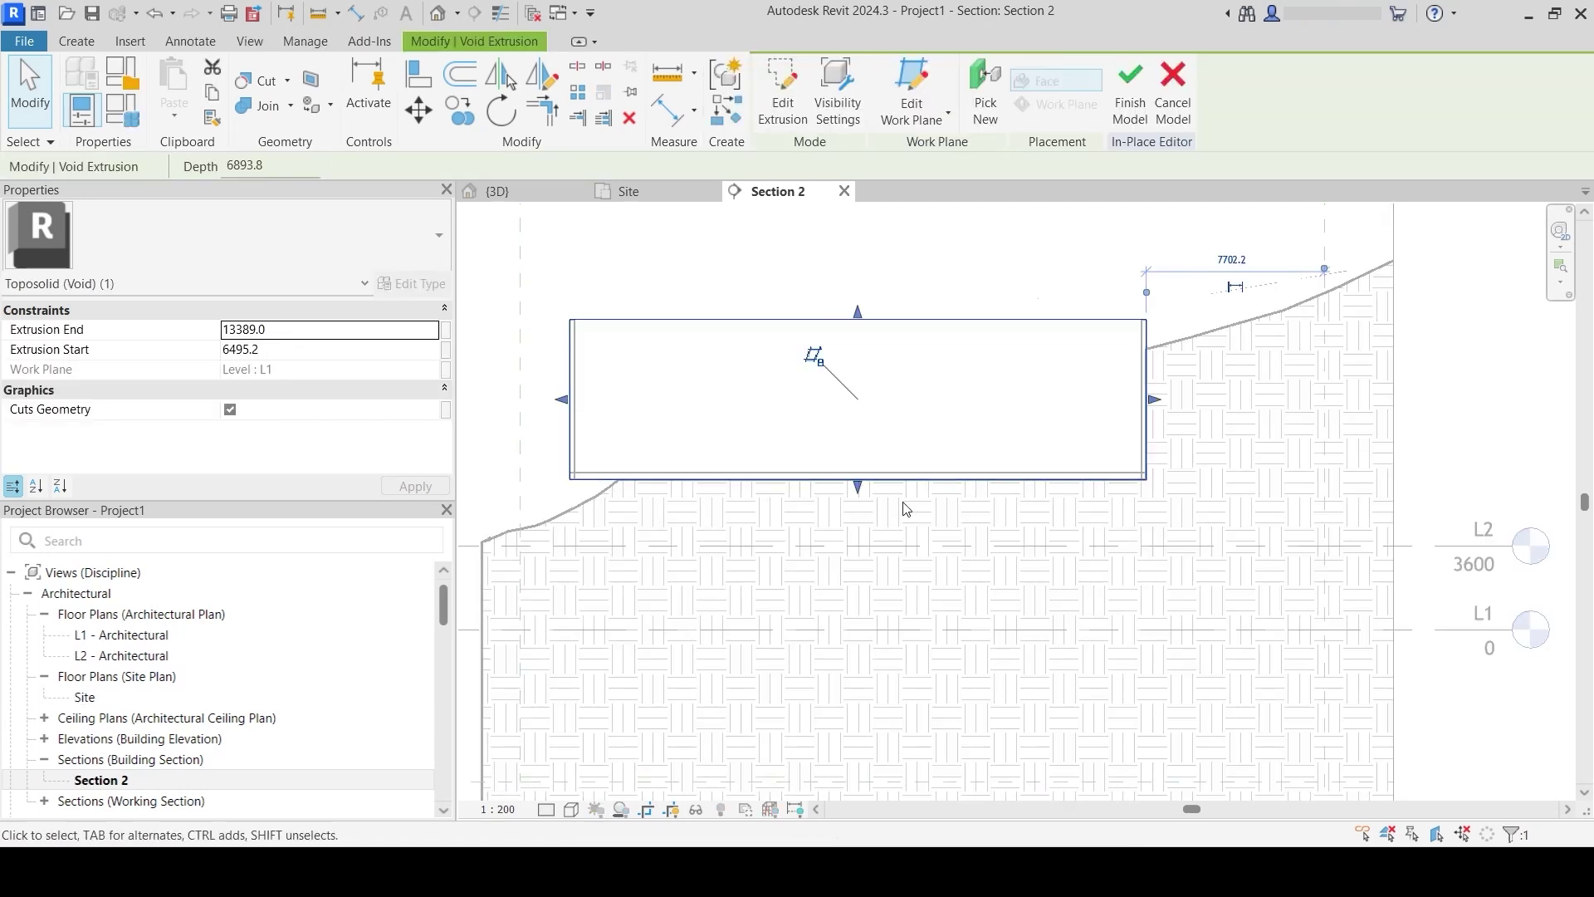
pyautogui.scroll(-2, 790, 559)
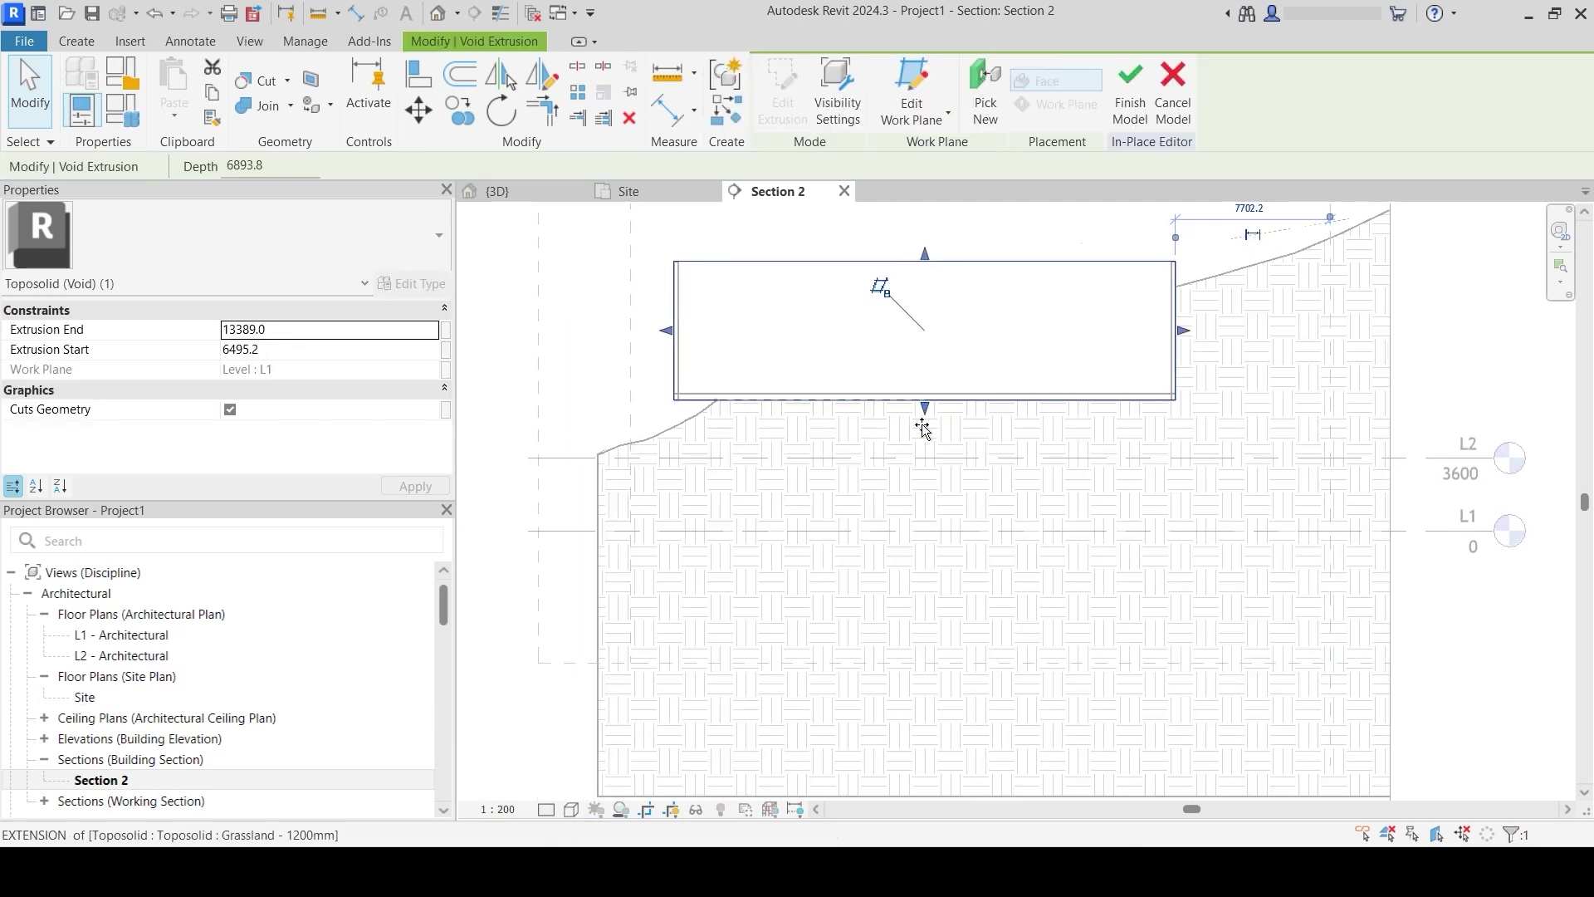
pyautogui.moveTo(925, 407); pyautogui.dragTo(1018, 486)
pyautogui.moveTo(1186, 370); pyautogui.dragTo(1196, 370)
pyautogui.click(1301, 498)
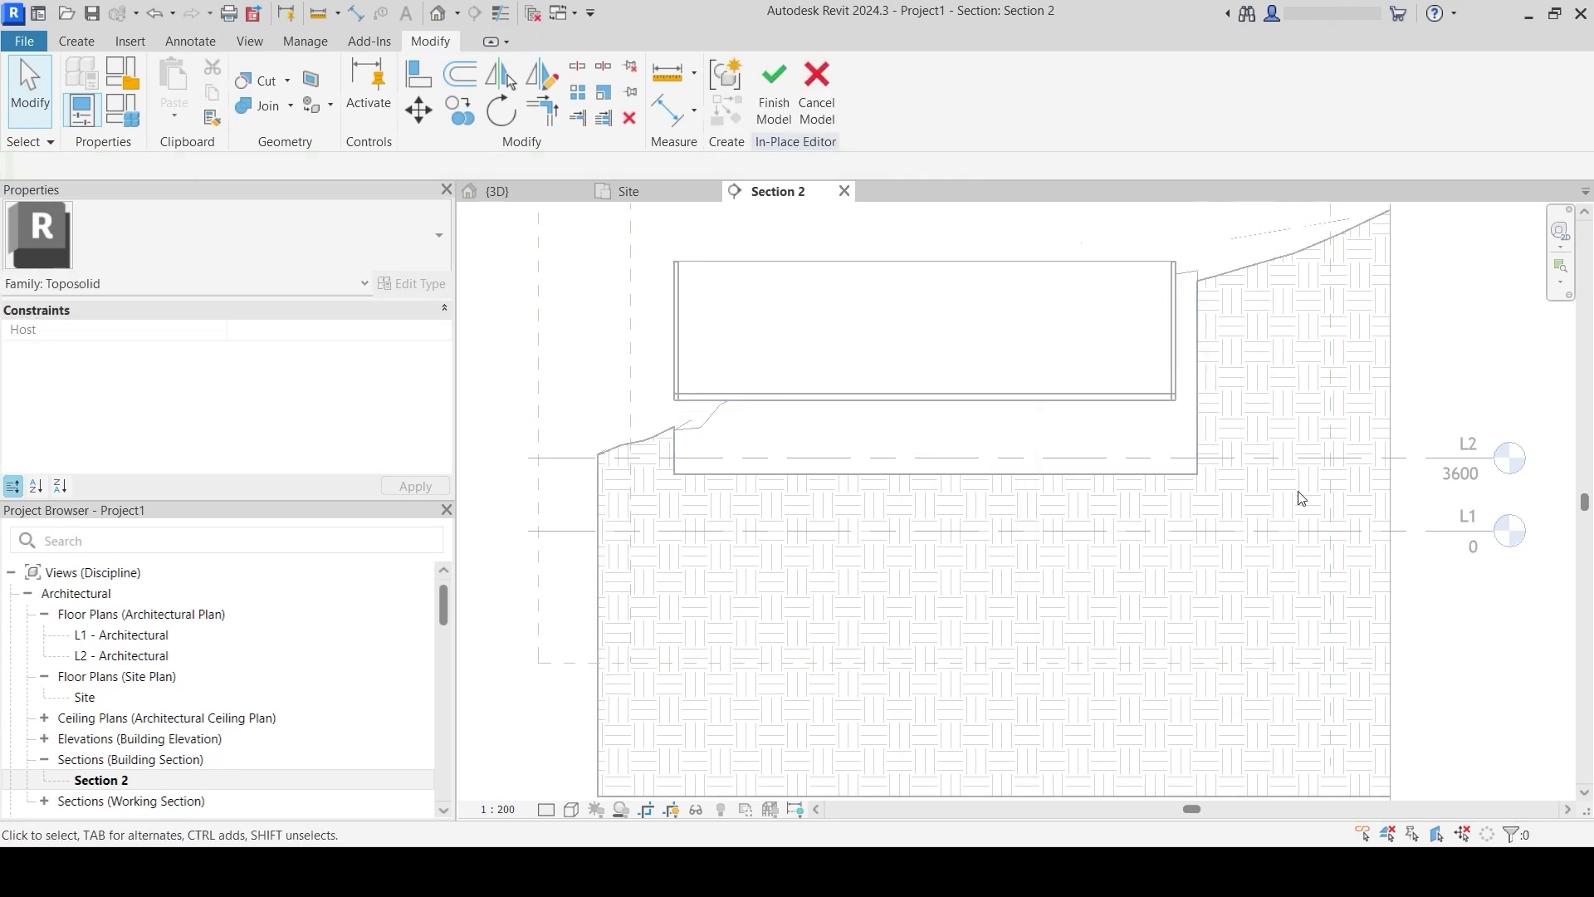
# - Return the void's bottom and right edge to the original 6495.2 to 13389.0 extent
pyautogui.click(1143, 475)
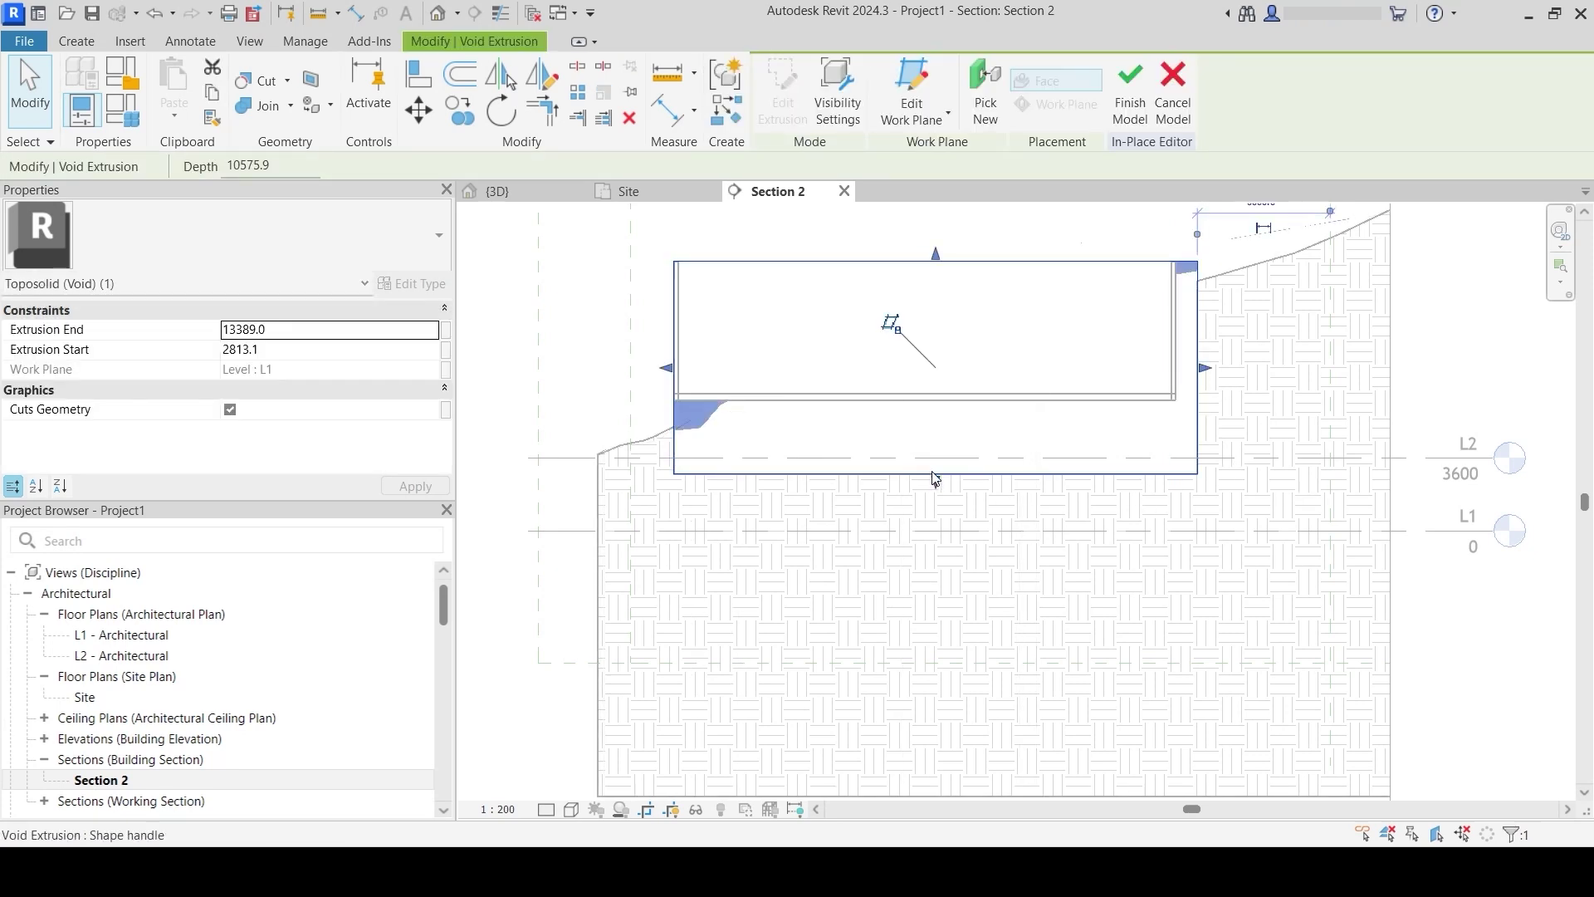
pyautogui.moveTo(936, 475); pyautogui.dragTo(998, 407)
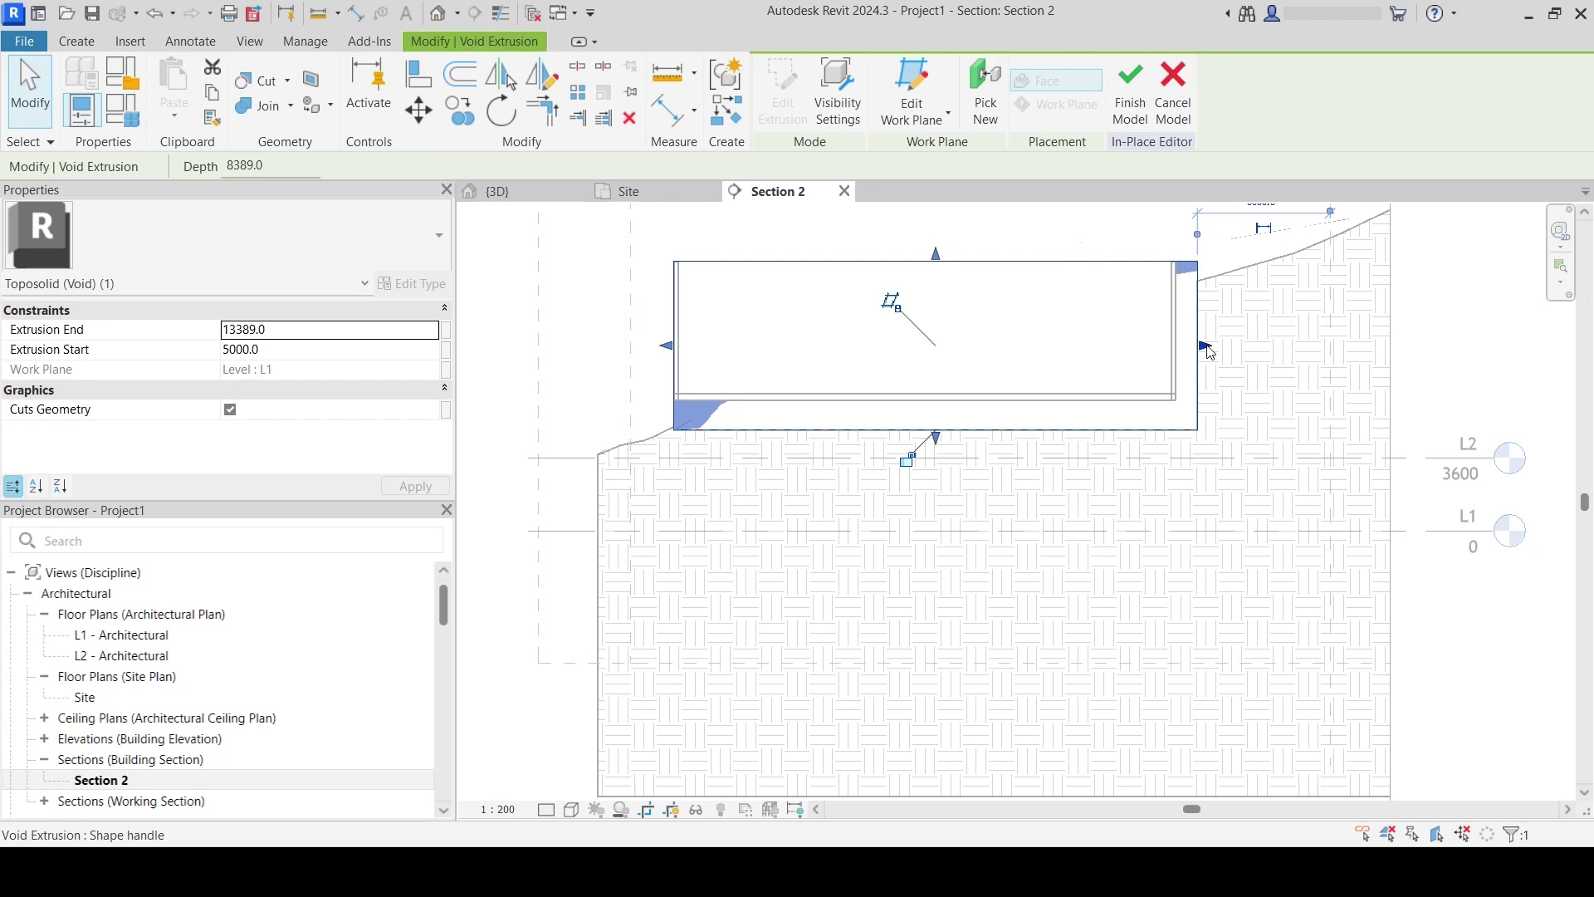
pyautogui.moveTo(1208, 352); pyautogui.dragTo(1179, 348)
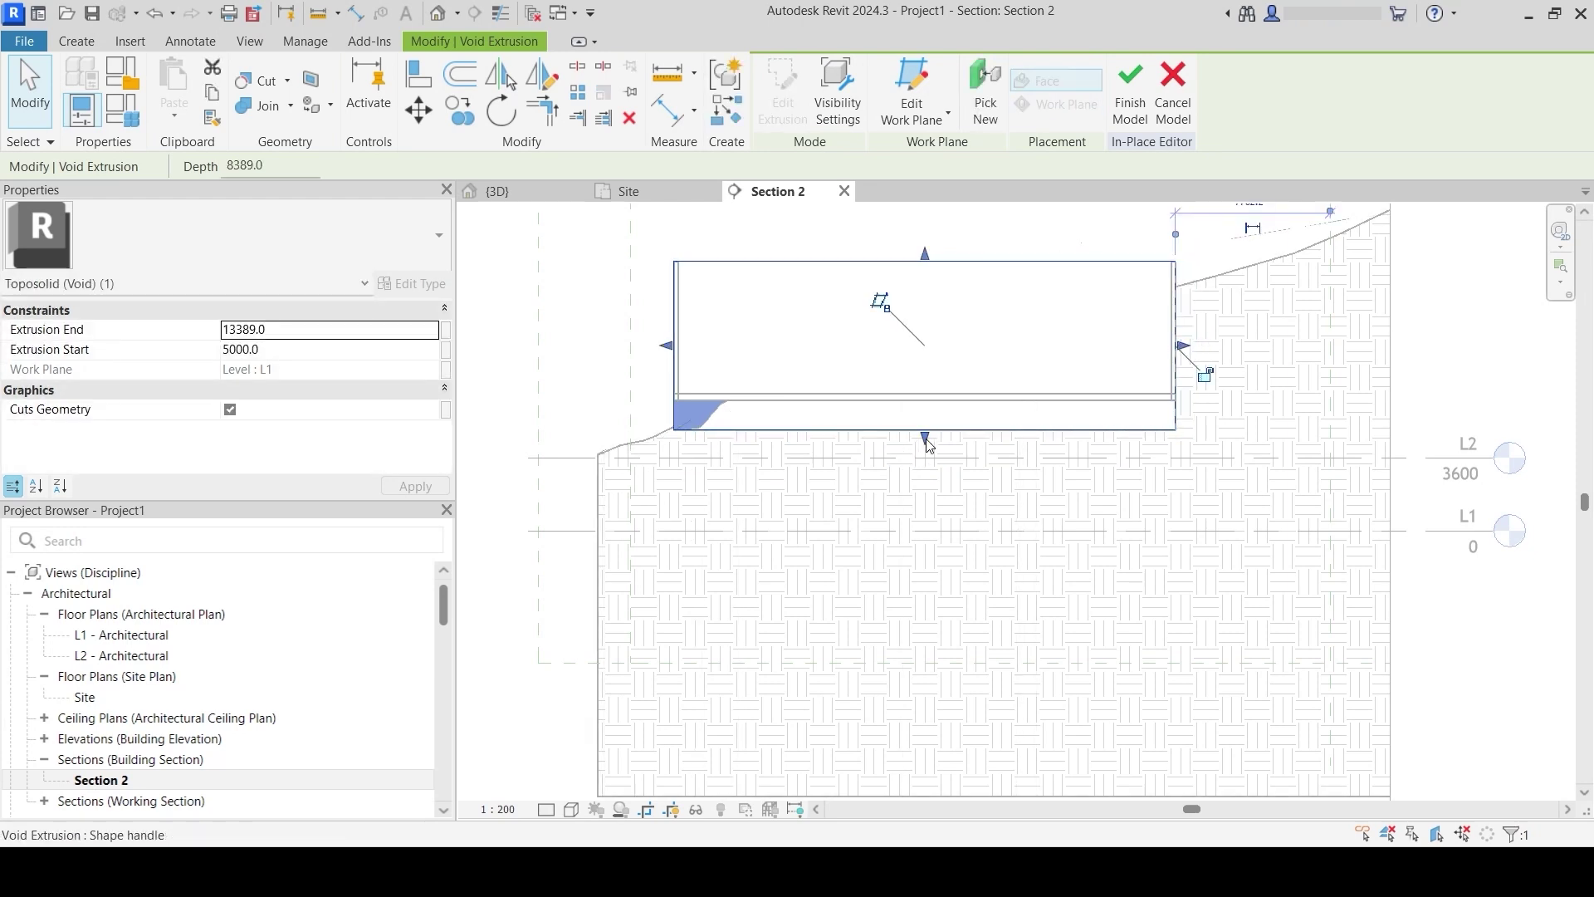
pyautogui.moveTo(929, 446); pyautogui.dragTo(929, 405)
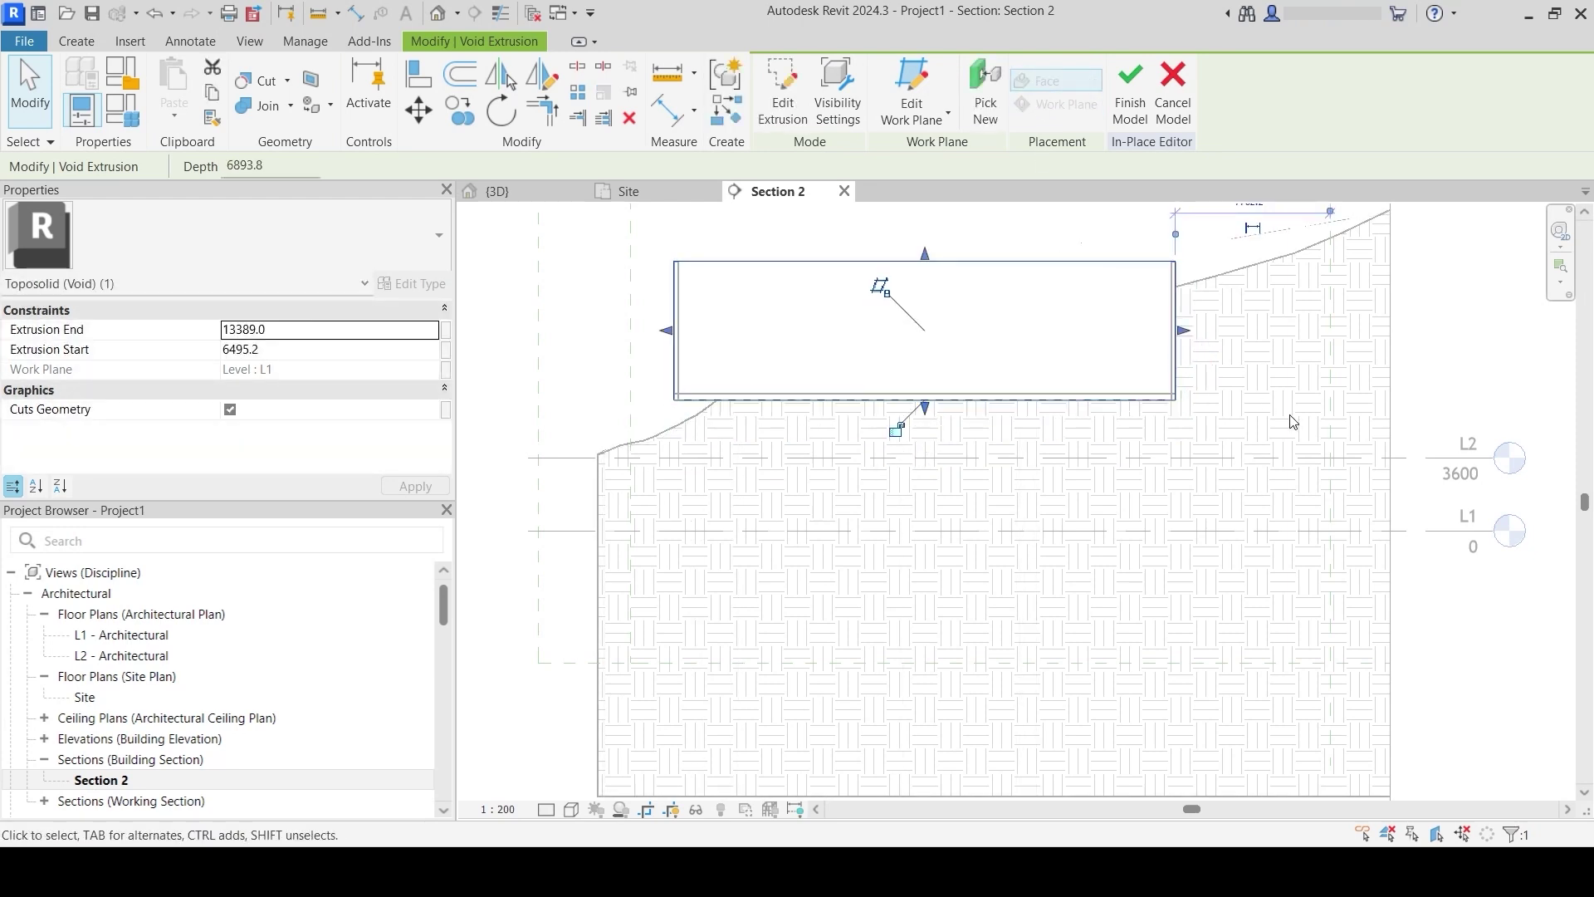